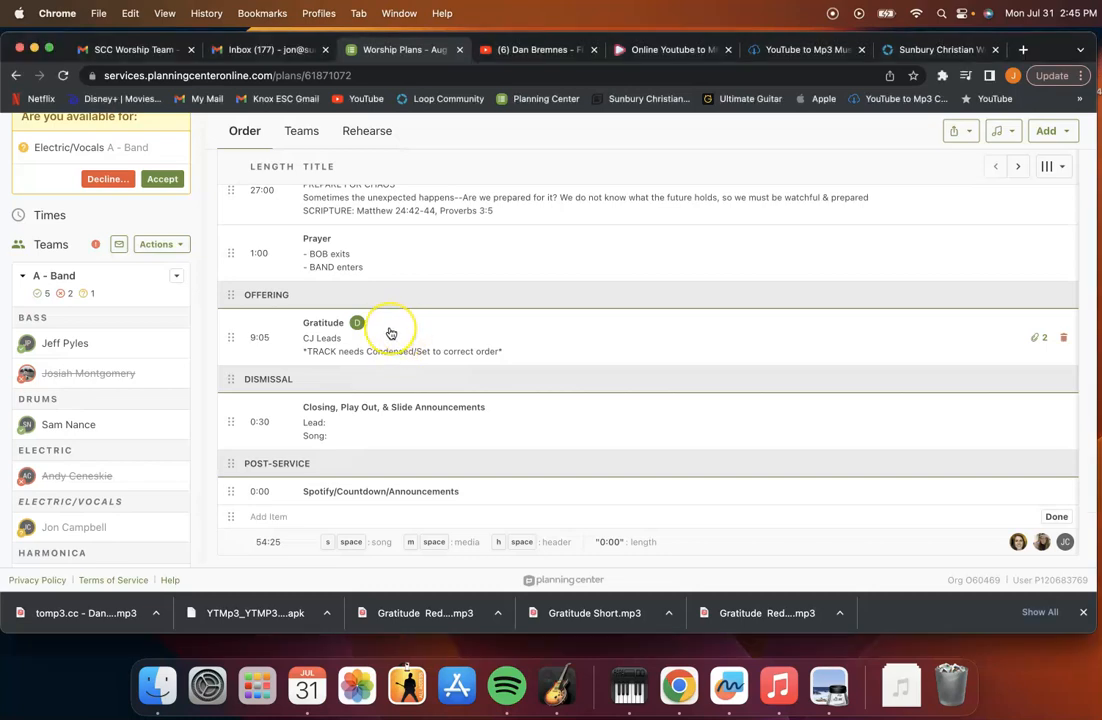
Open the linked song page of Gratitude from the Offering section to reach the Brandon Lake arrangement's files.
left_click(390, 330)
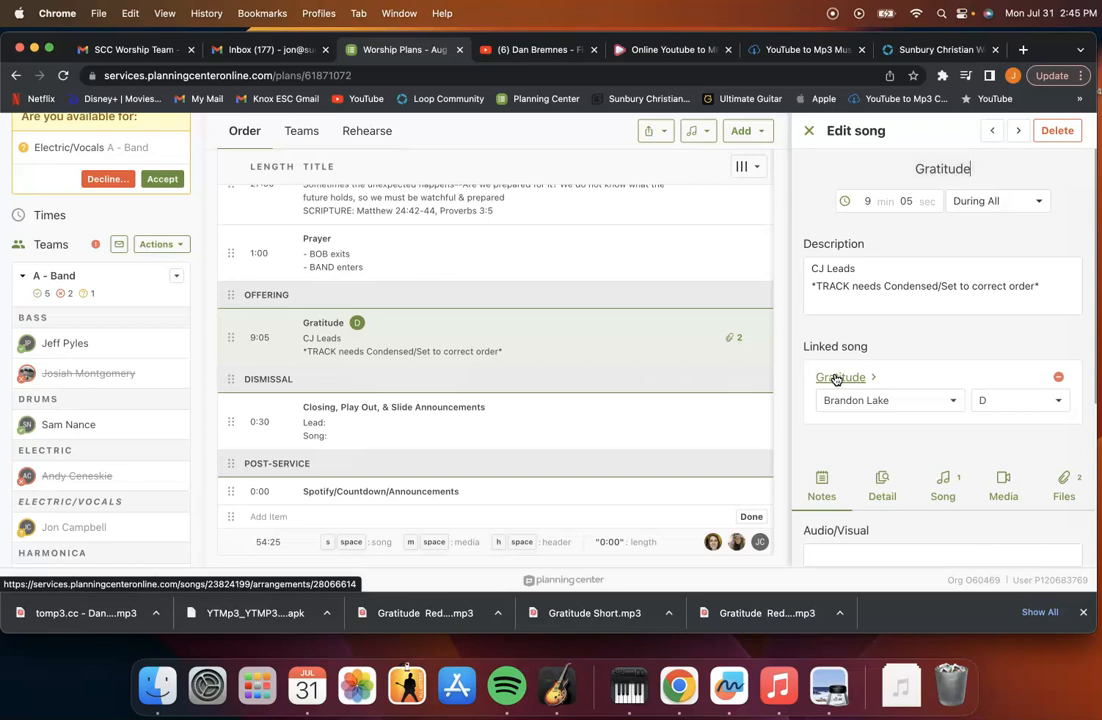
left_click(836, 378)
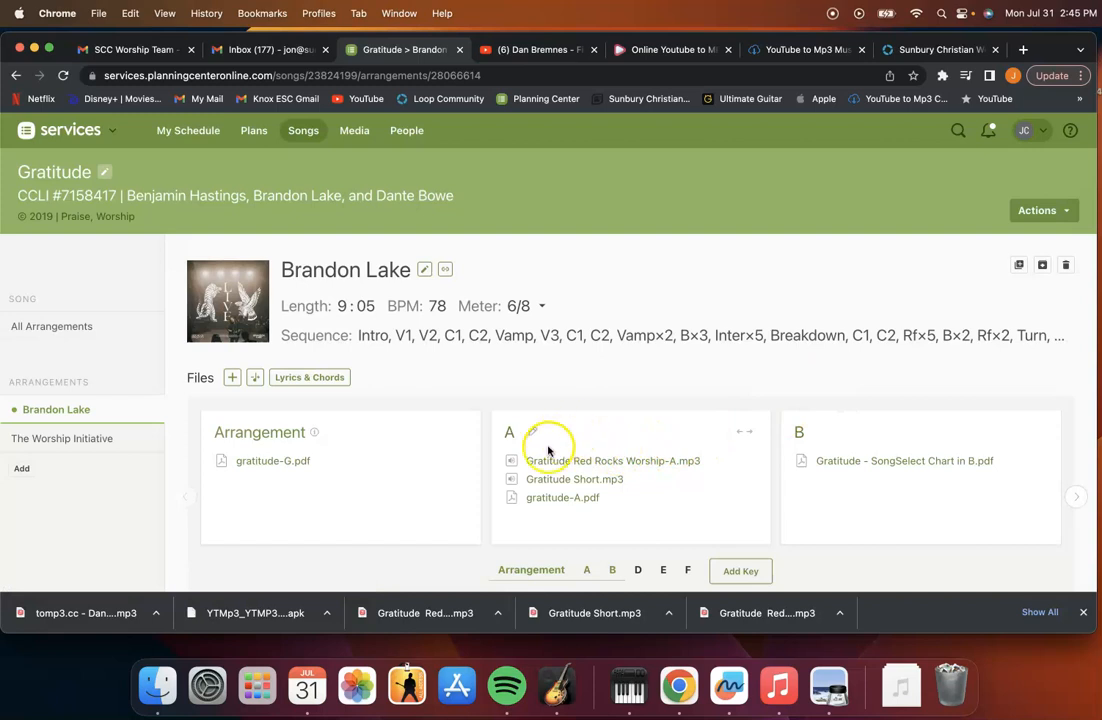
mouse_move(529, 464)
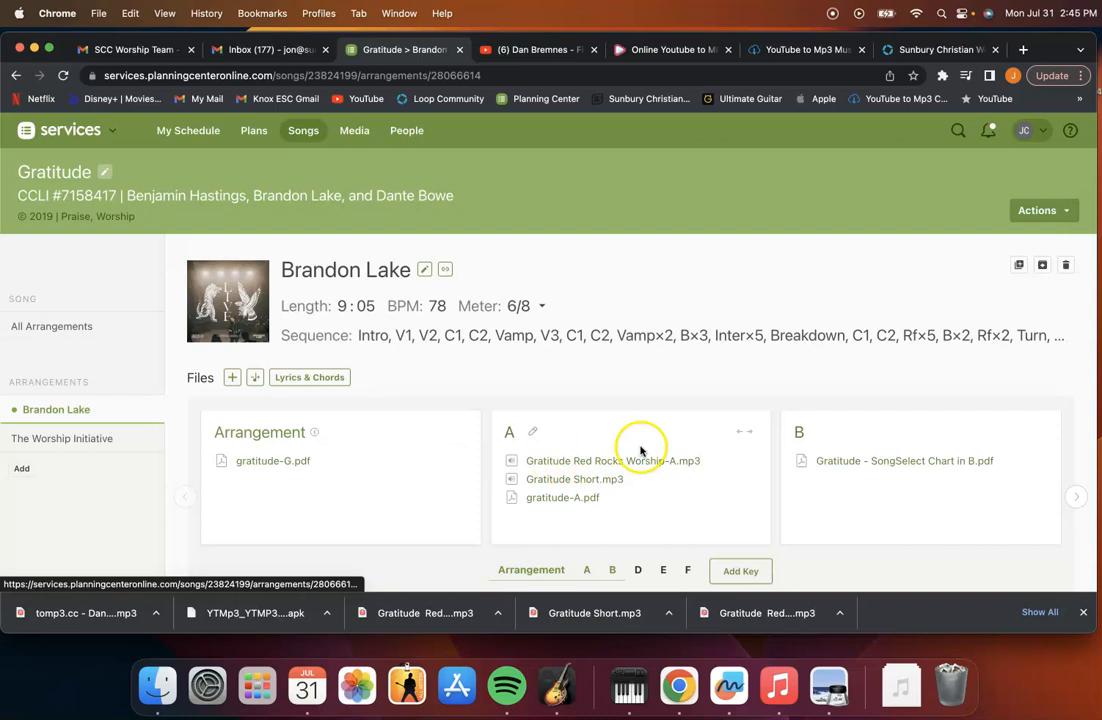
mouse_move(678, 468)
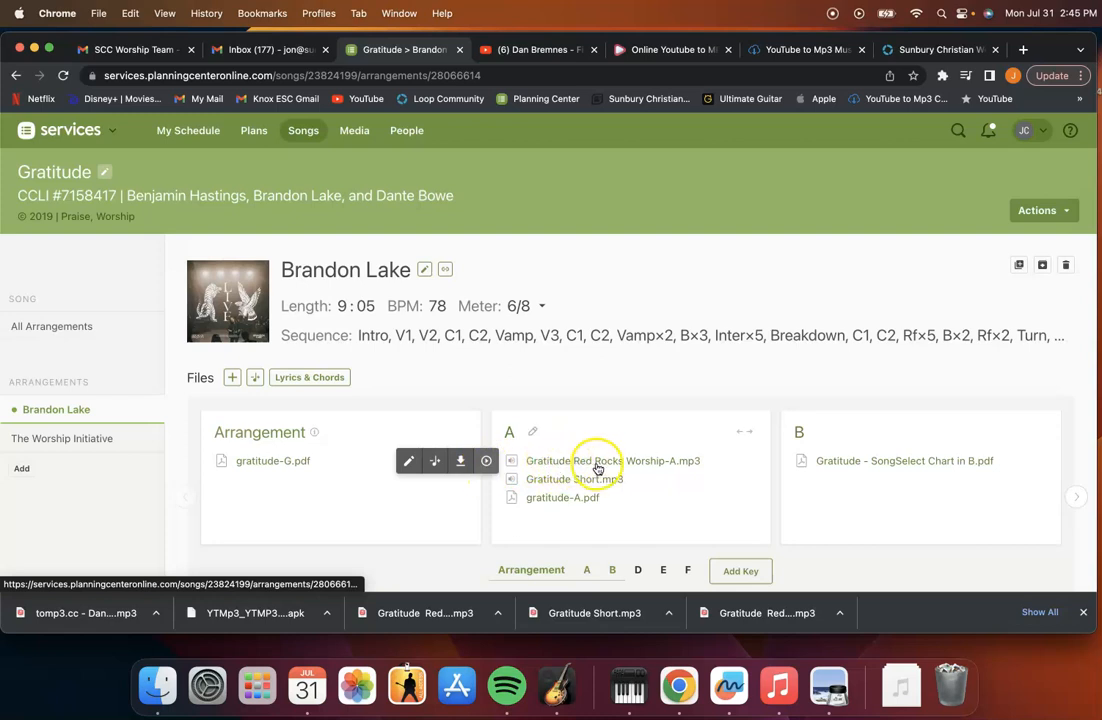
left_click(536, 458)
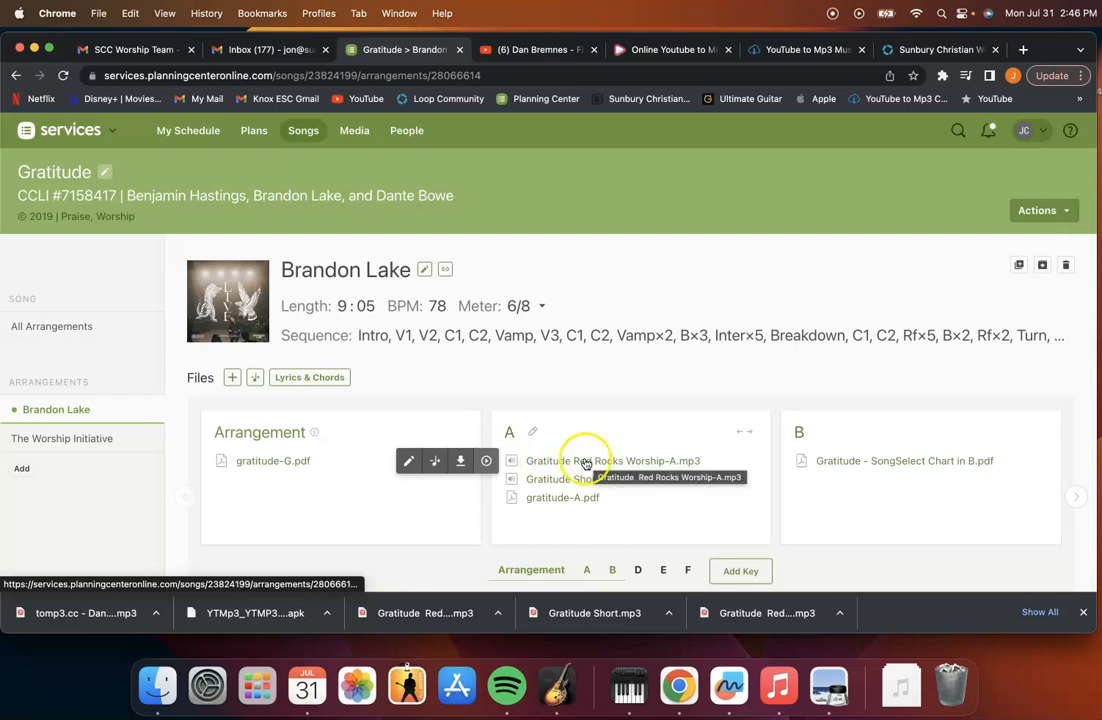
left_click(433, 462)
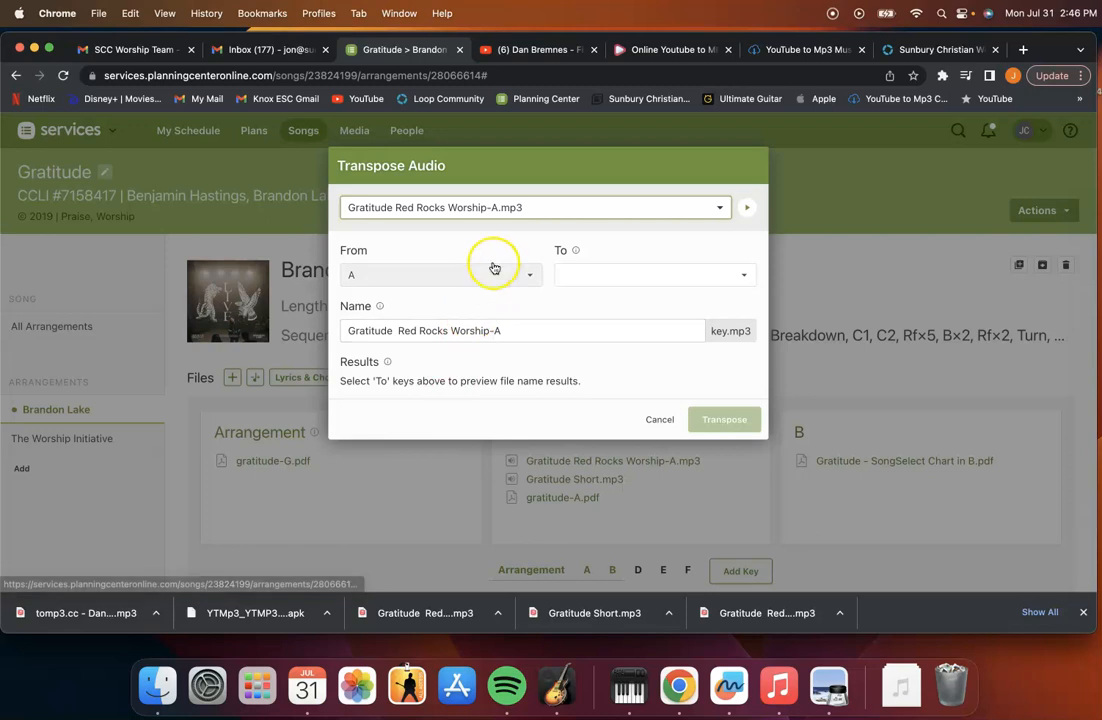
left_click(616, 277)
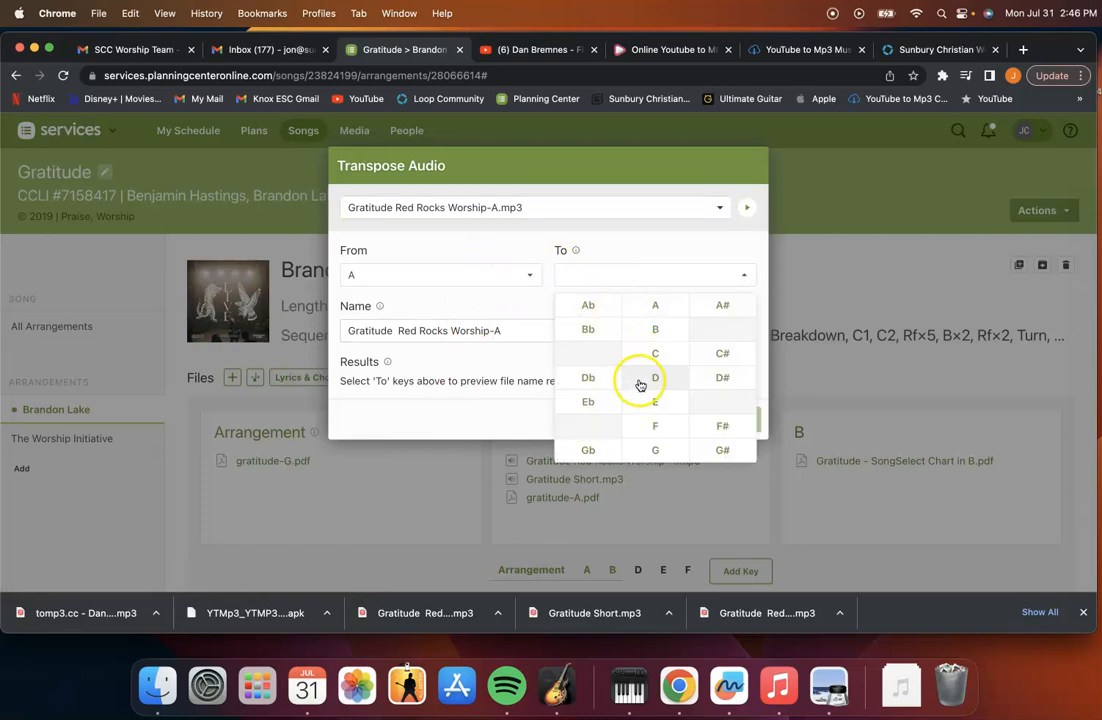
left_click(466, 402)
left_click(656, 419)
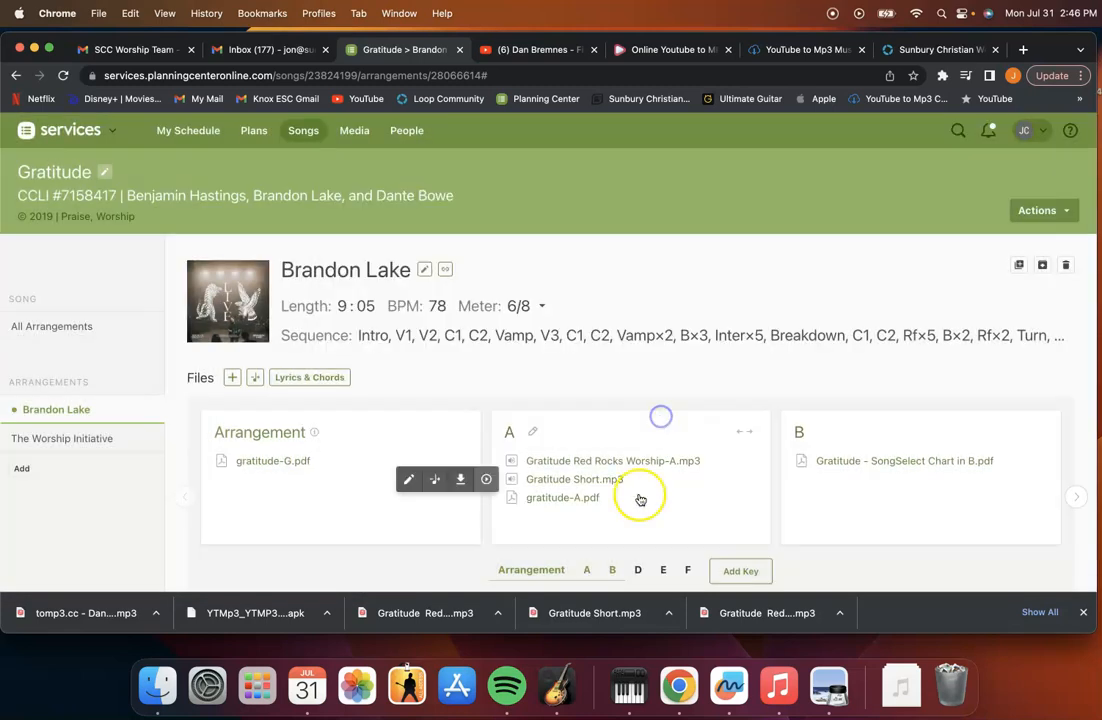
Download Gratitude Red Rocks Worship-A-D.mp3 from the song's key of D files and check the downloads stack for it.
left_click(641, 571)
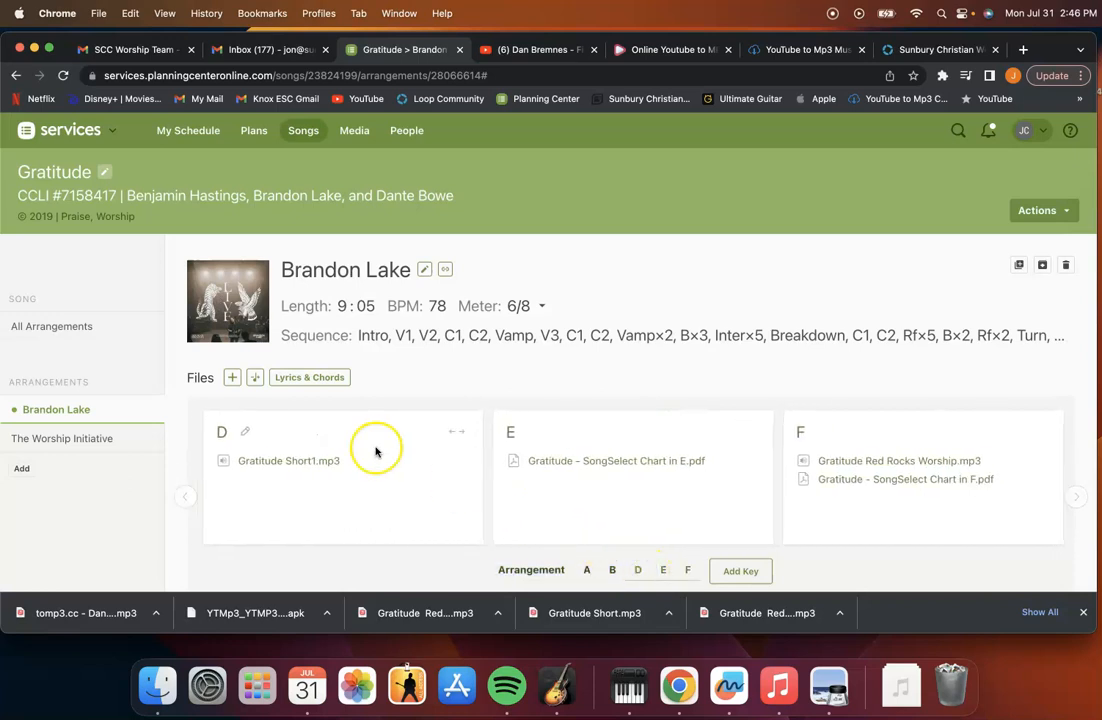
mouse_move(295, 460)
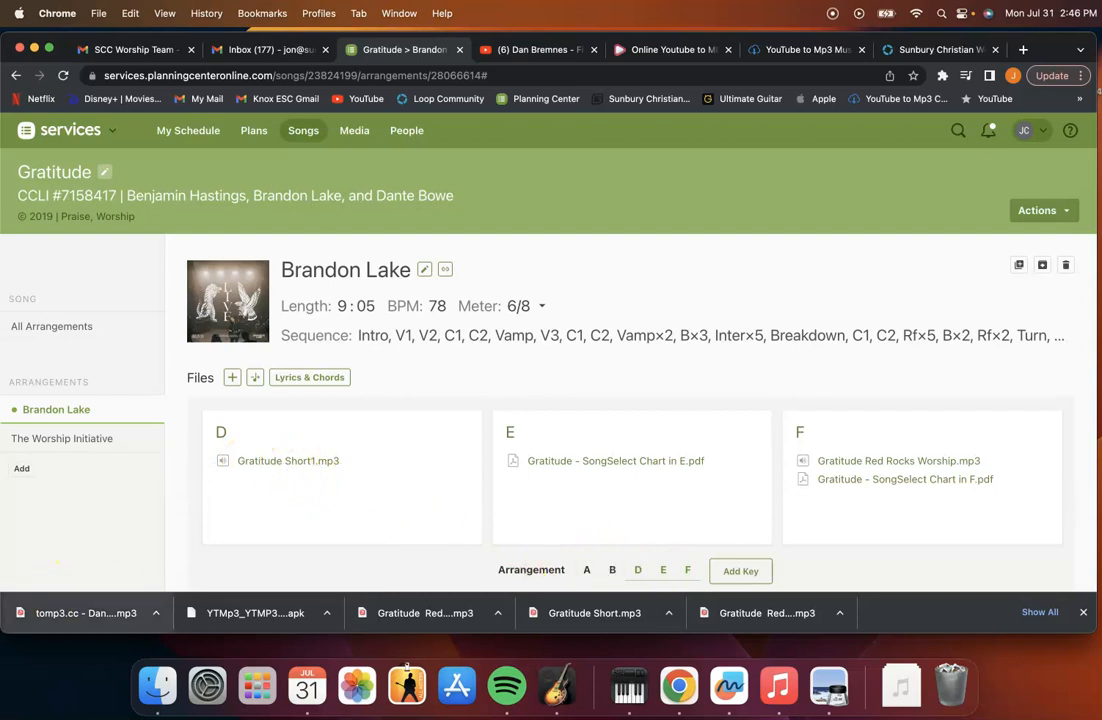
scroll(207, 534, "down", 2)
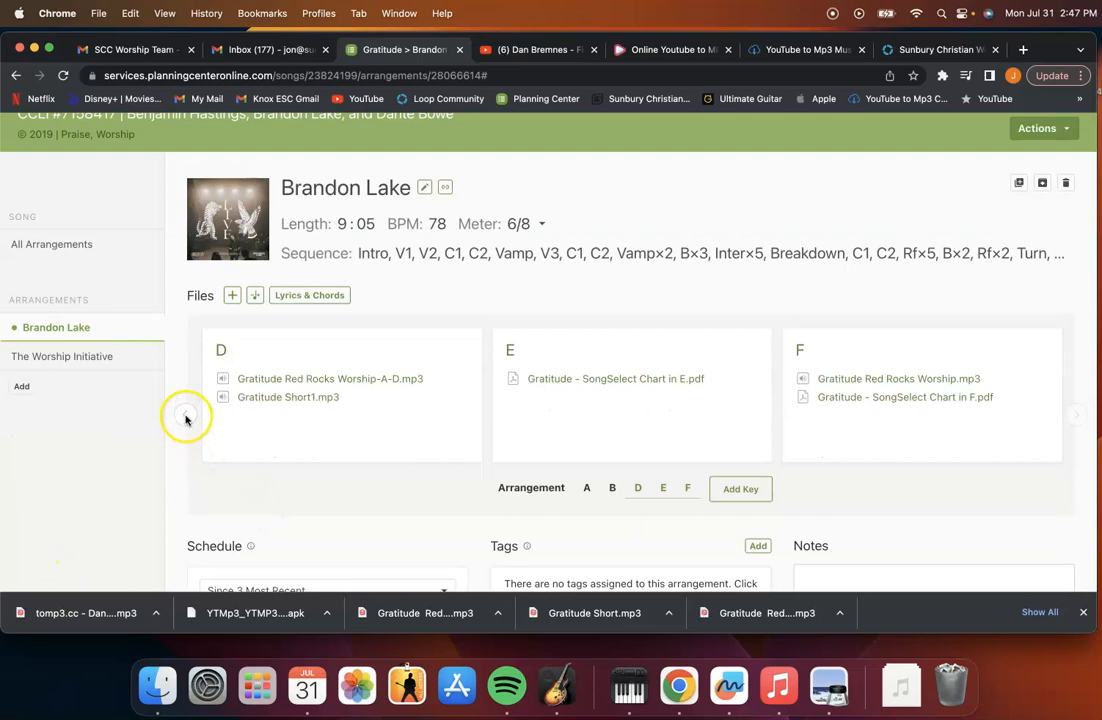
mouse_move(251, 382)
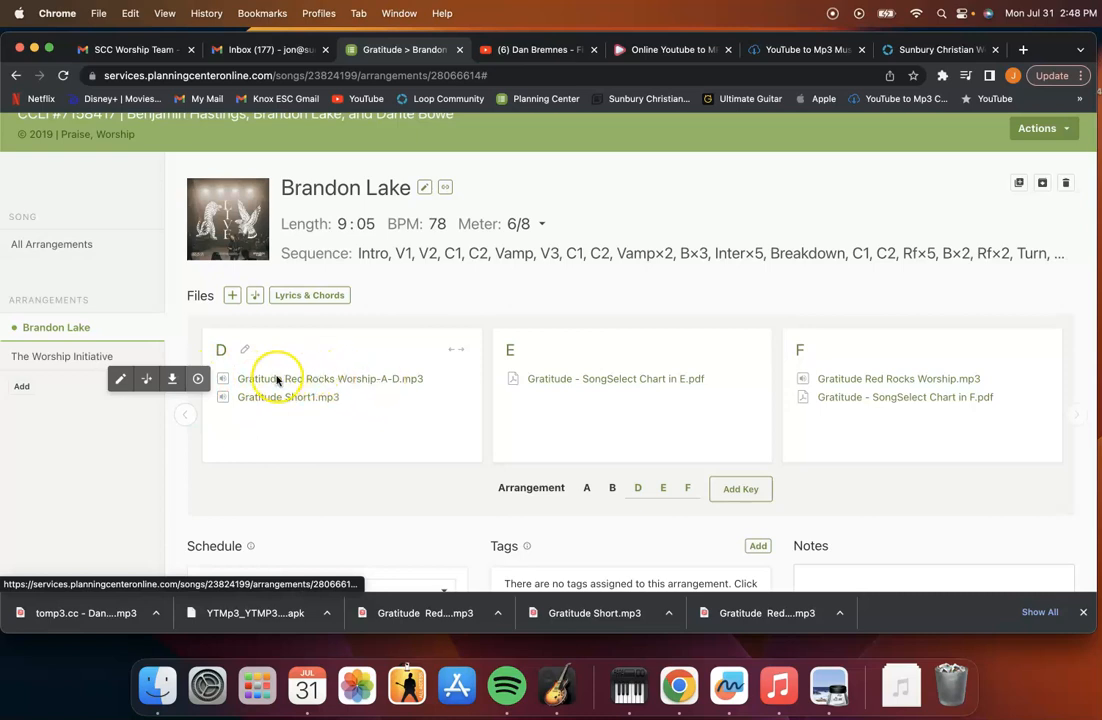
left_click(173, 378)
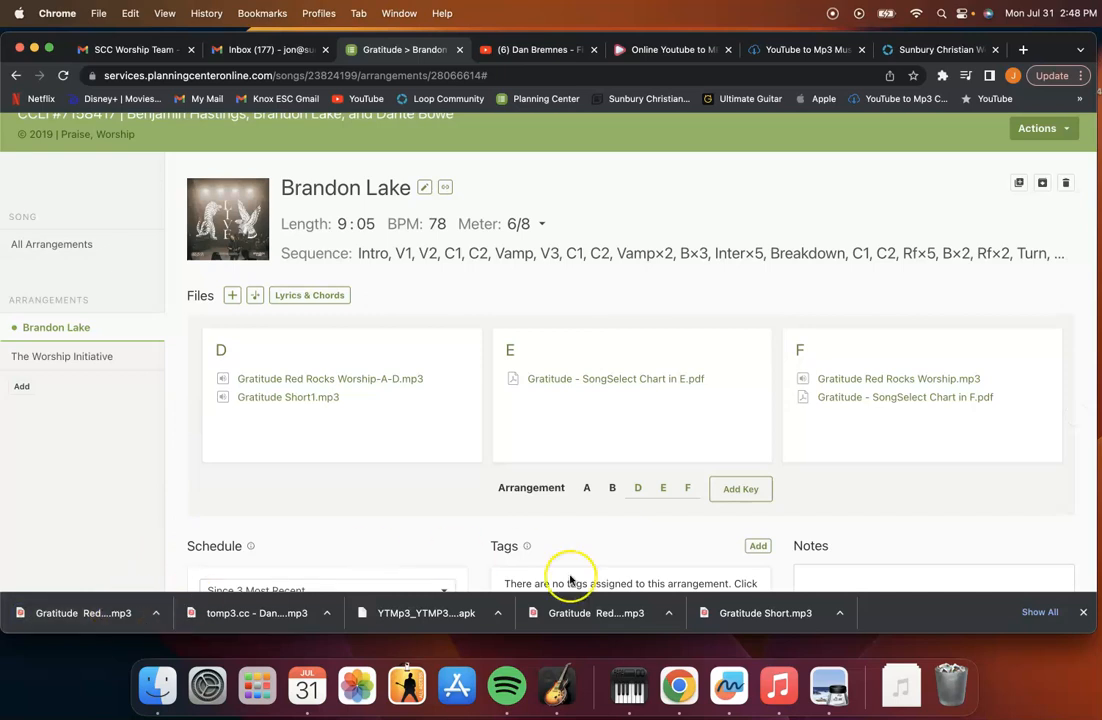
left_click(903, 693)
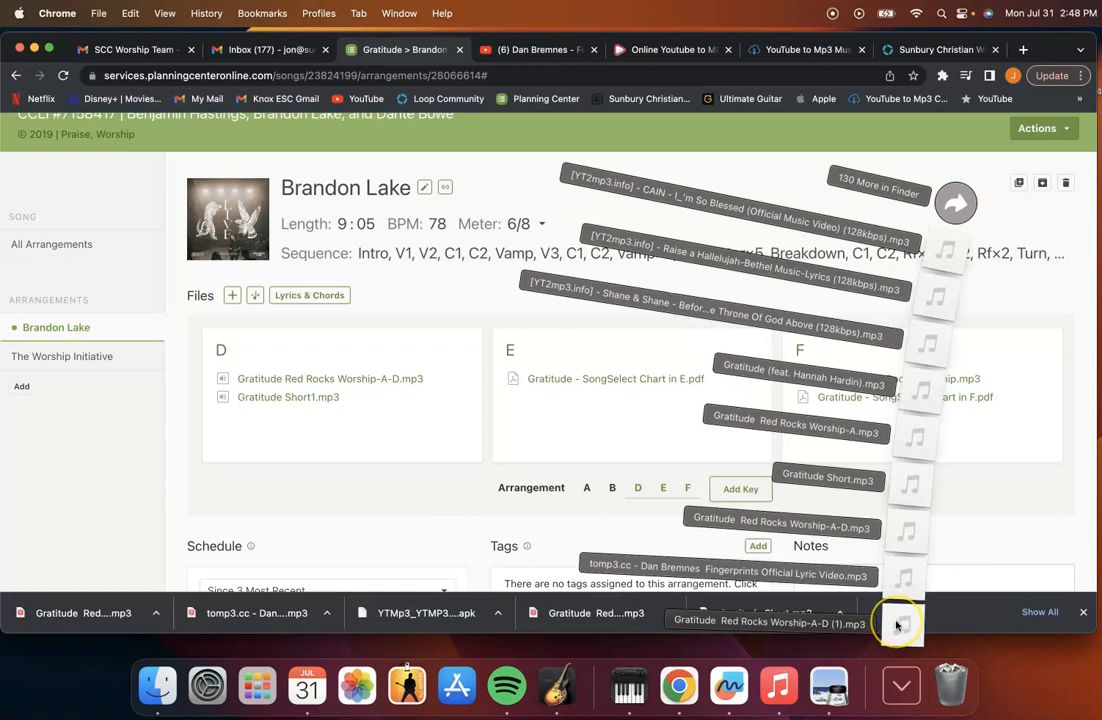
left_click(438, 541)
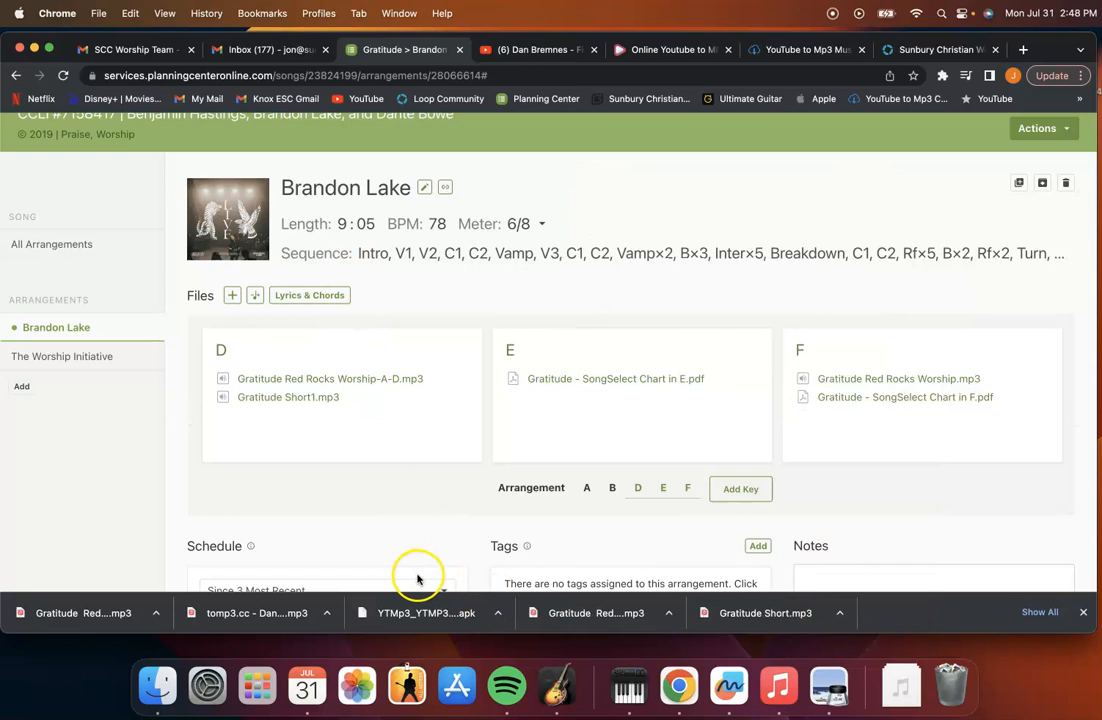
Switch to GarageBand and create an empty project with a guitar audio track on Input 1.
left_click(558, 686)
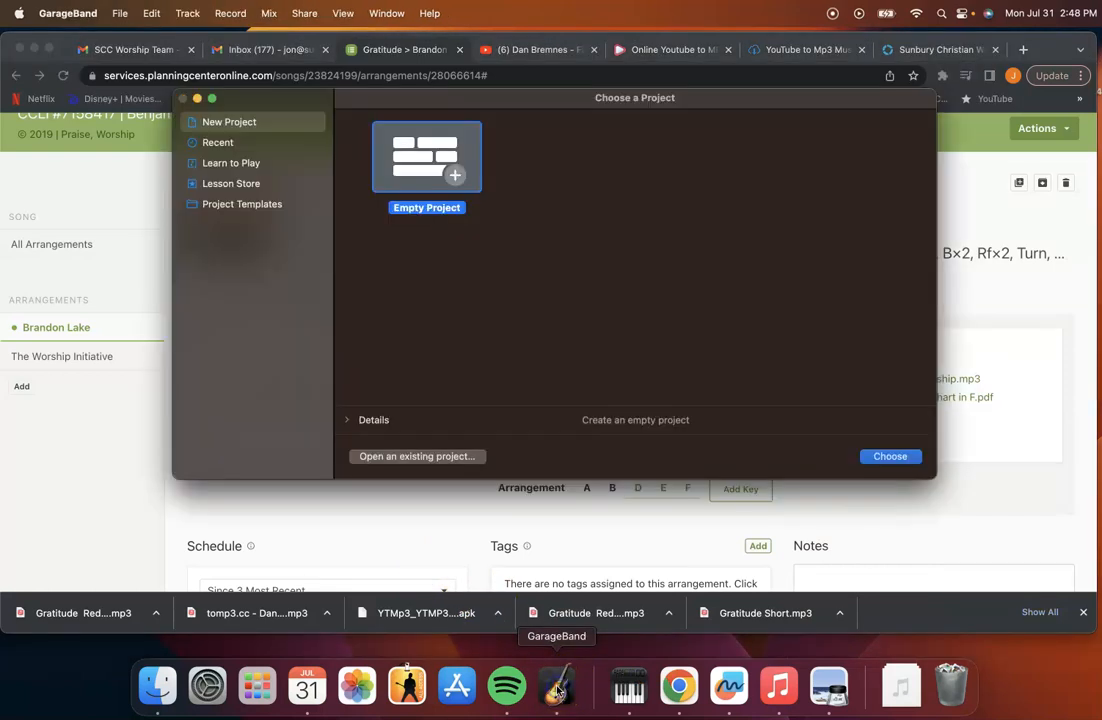
double_click(418, 152)
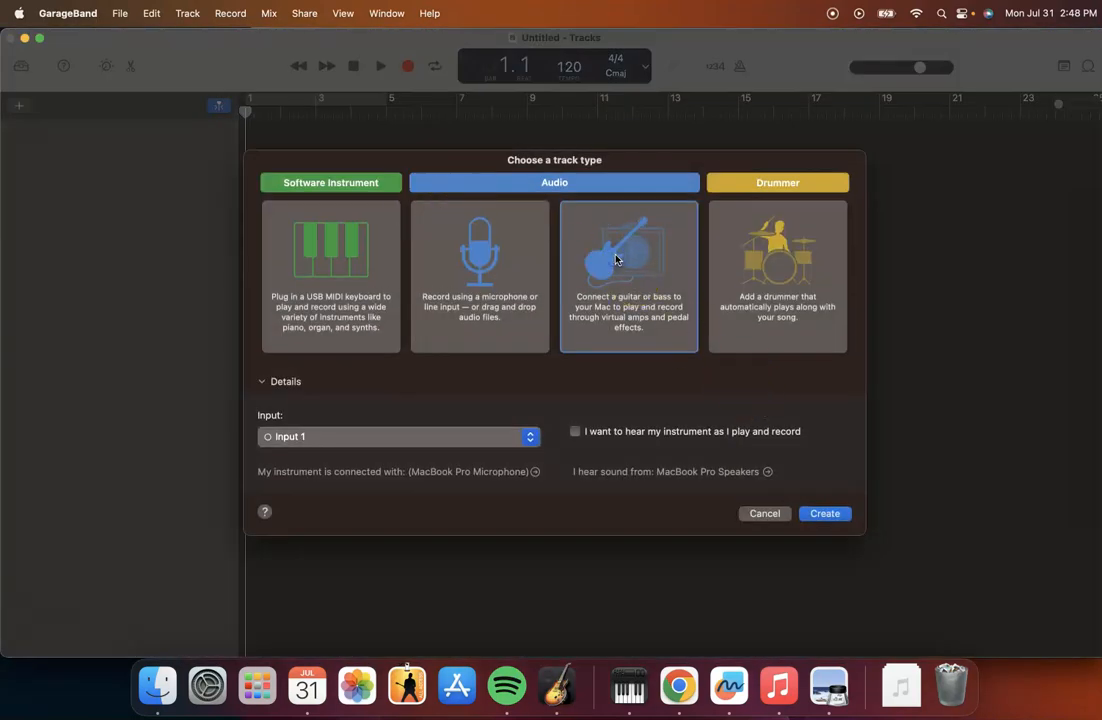
left_click(822, 514)
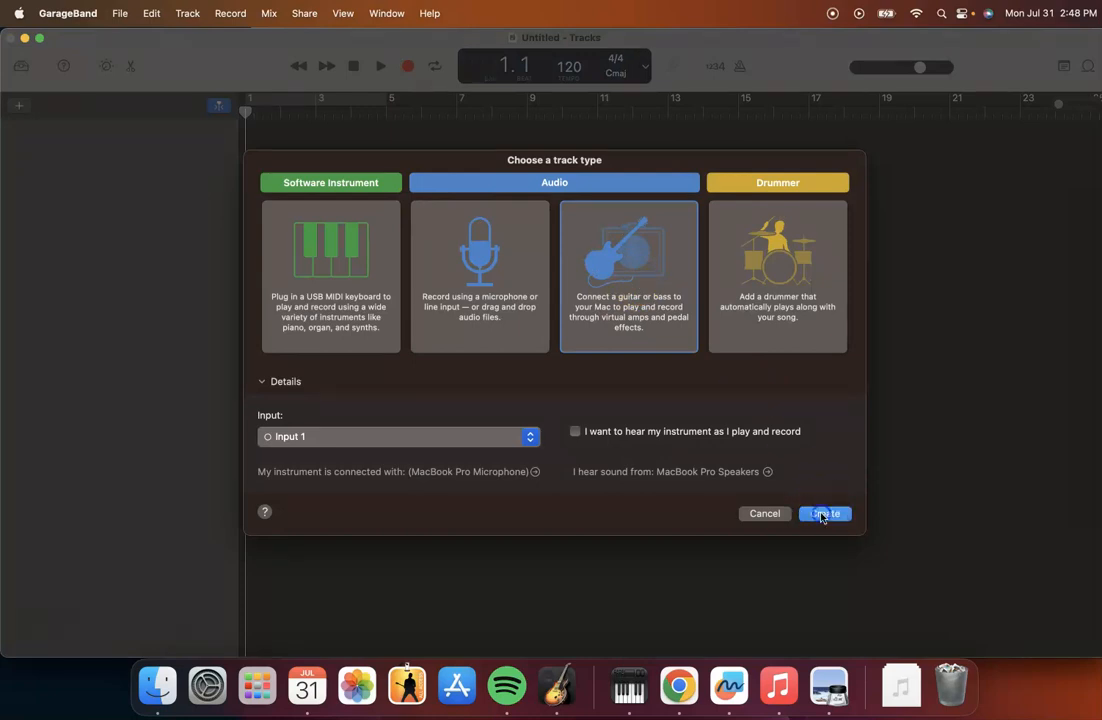
left_click(340, 147)
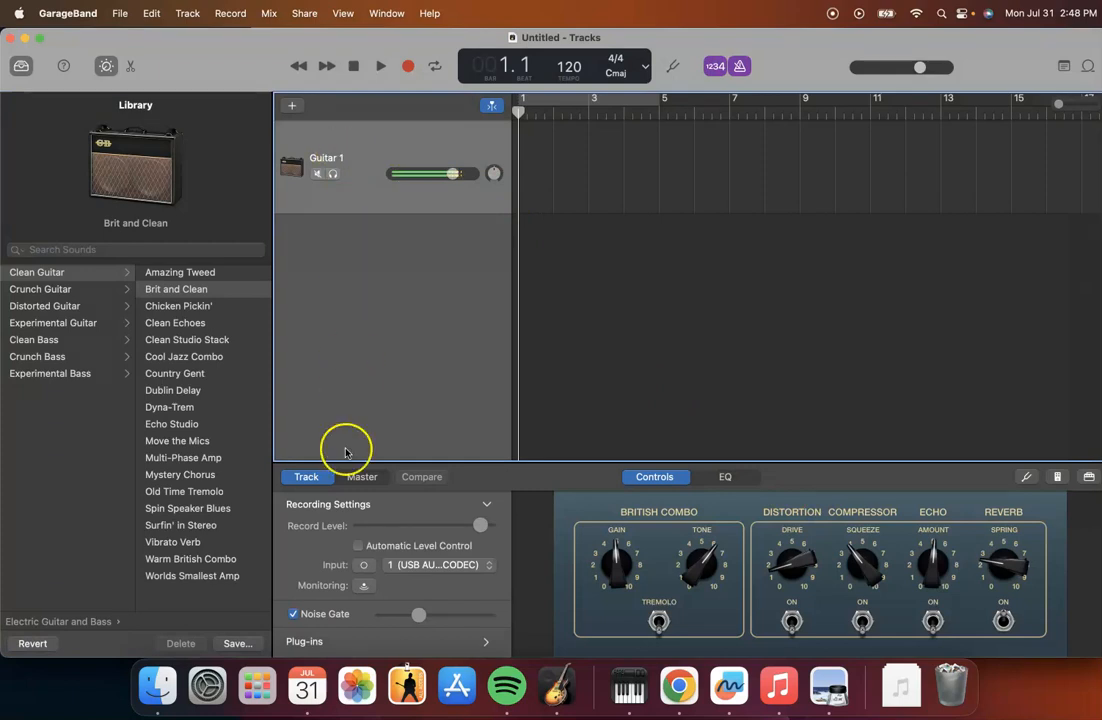
Import the downloaded Gratitude Red Rocks Worship-A-D (1).mp3 onto its own track and delete the empty Guitar 1 track.
left_click(899, 684)
left_click_drag(910, 633, 514, 356)
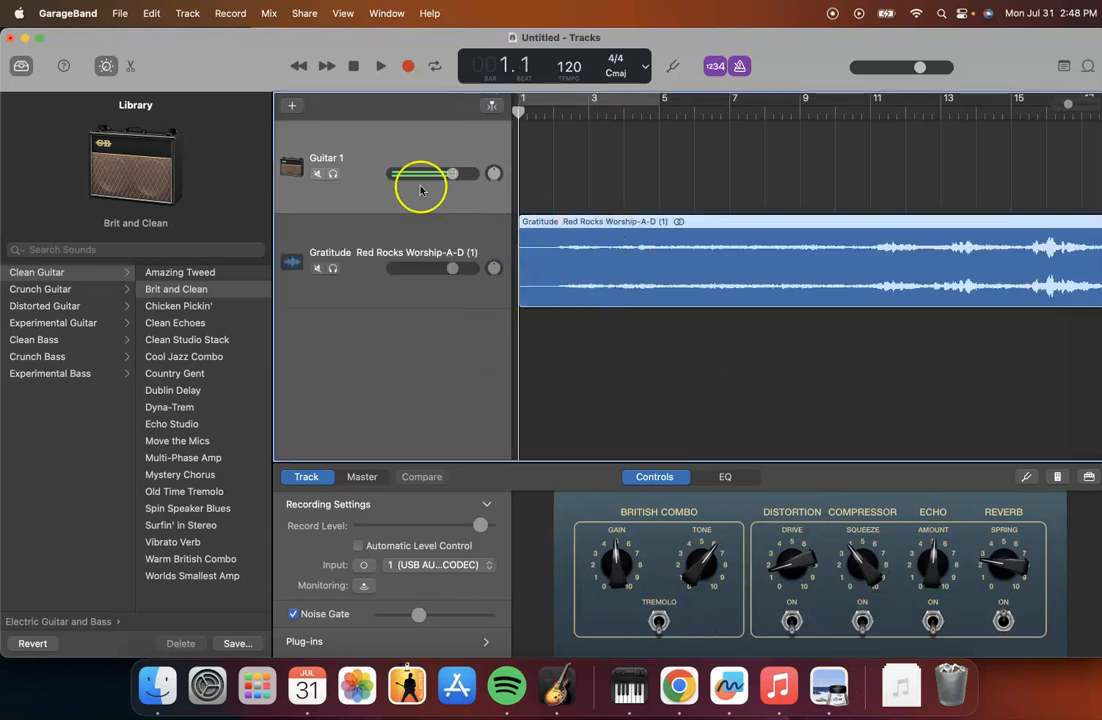
left_click(384, 143)
right_click(385, 147)
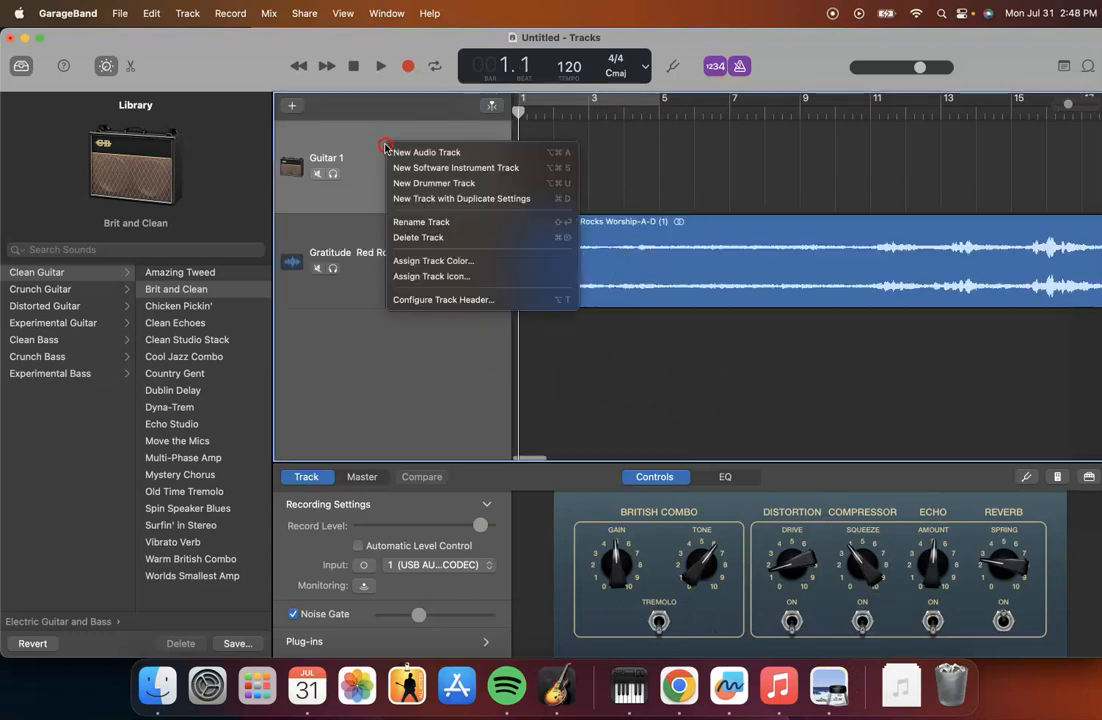
left_click(410, 237)
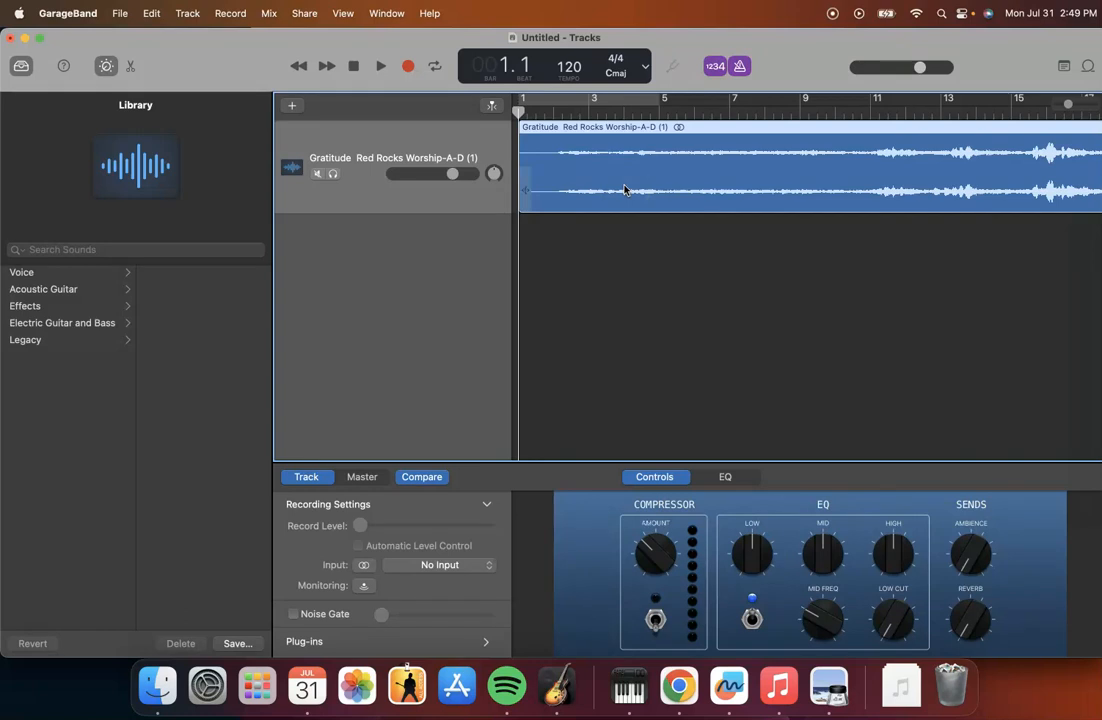
Fit the whole Gratitude region in the timeline and place the playhead at bar 153, beat 1, in the quiet section.
key("z")
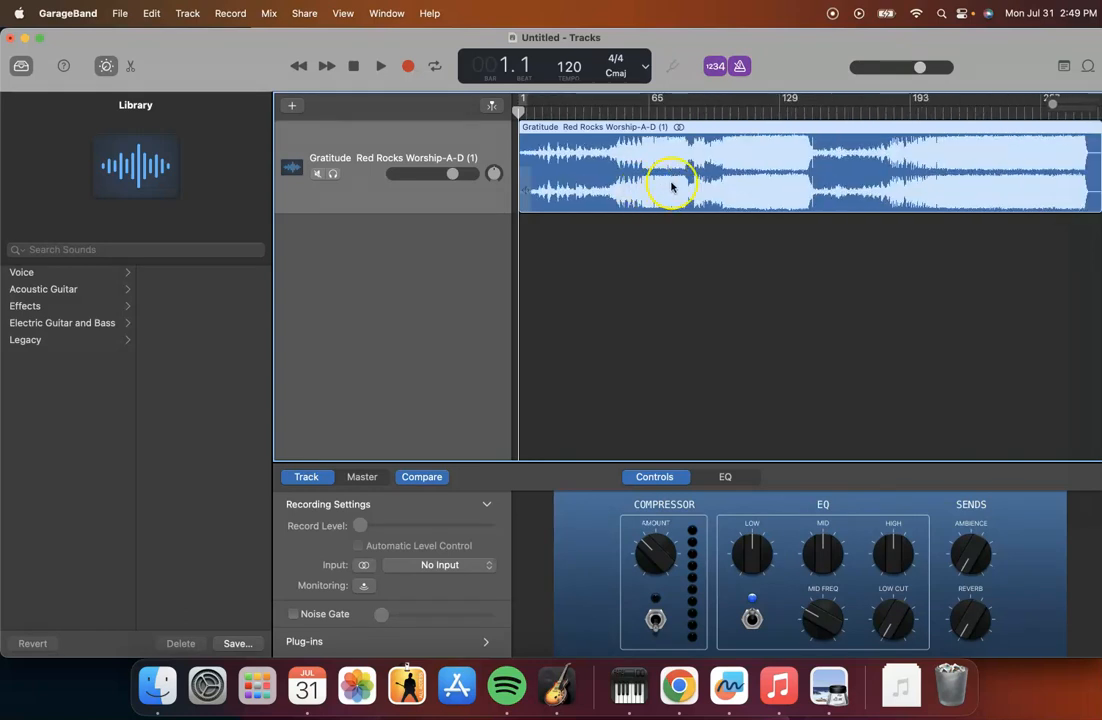
left_click(807, 112)
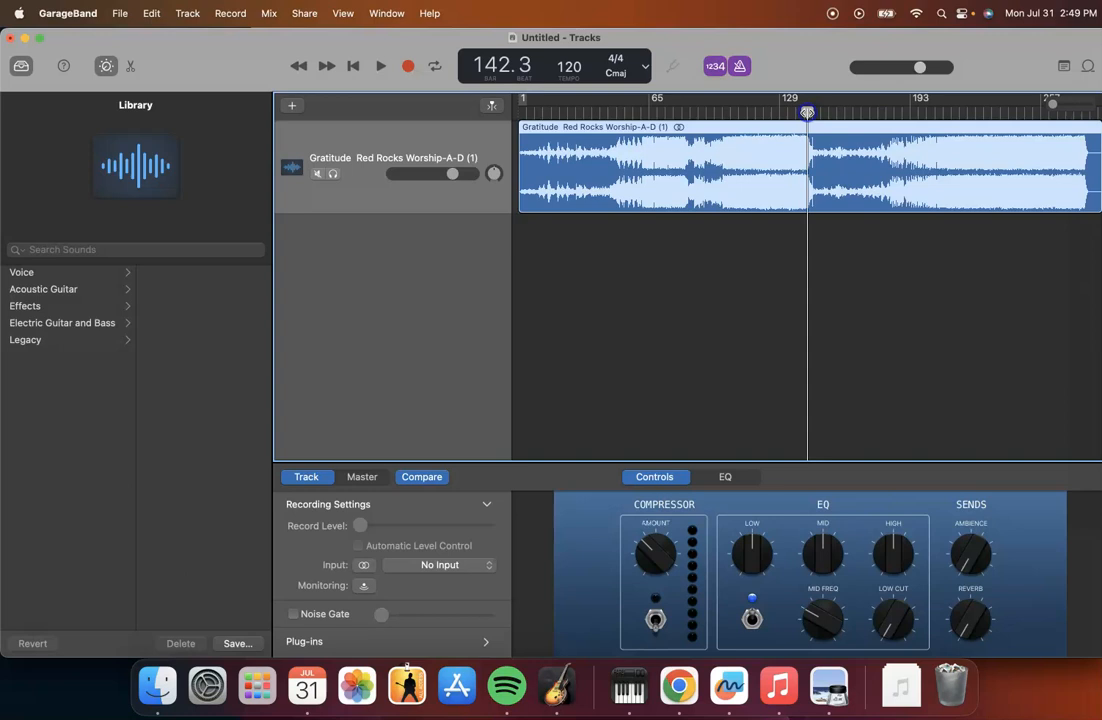
left_click(818, 112)
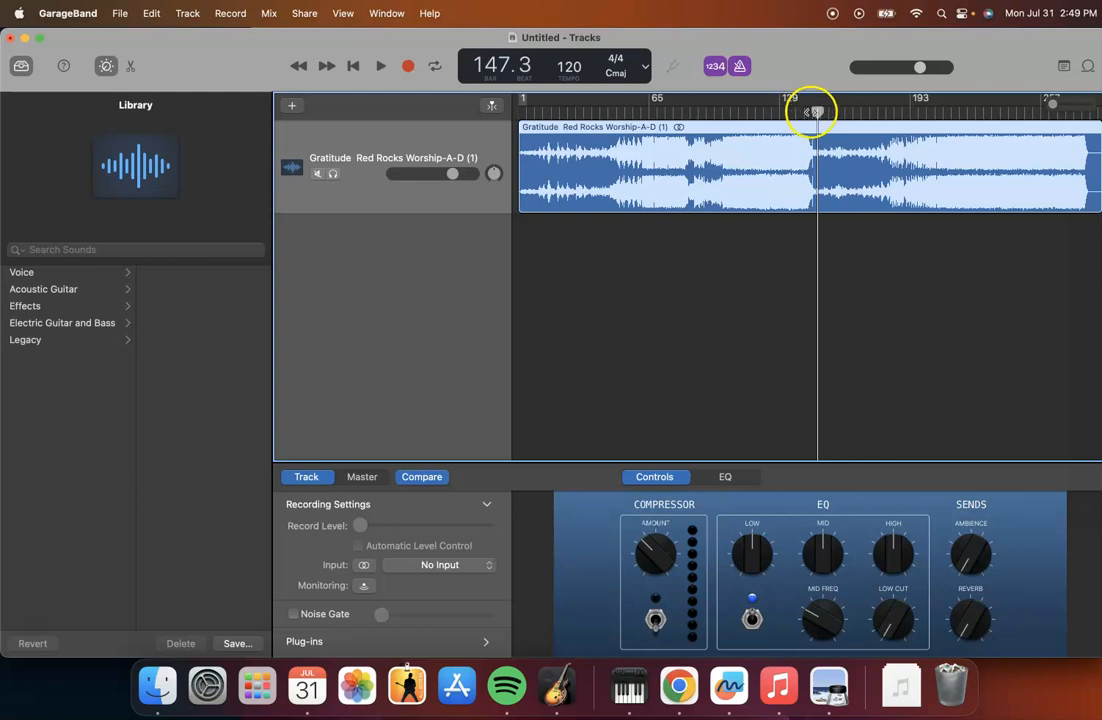
mouse_move(822, 118)
left_mouse_down()
mouse_move(807, 114)
mouse_move(1026, 115)
mouse_move(829, 105)
left_mouse_up()
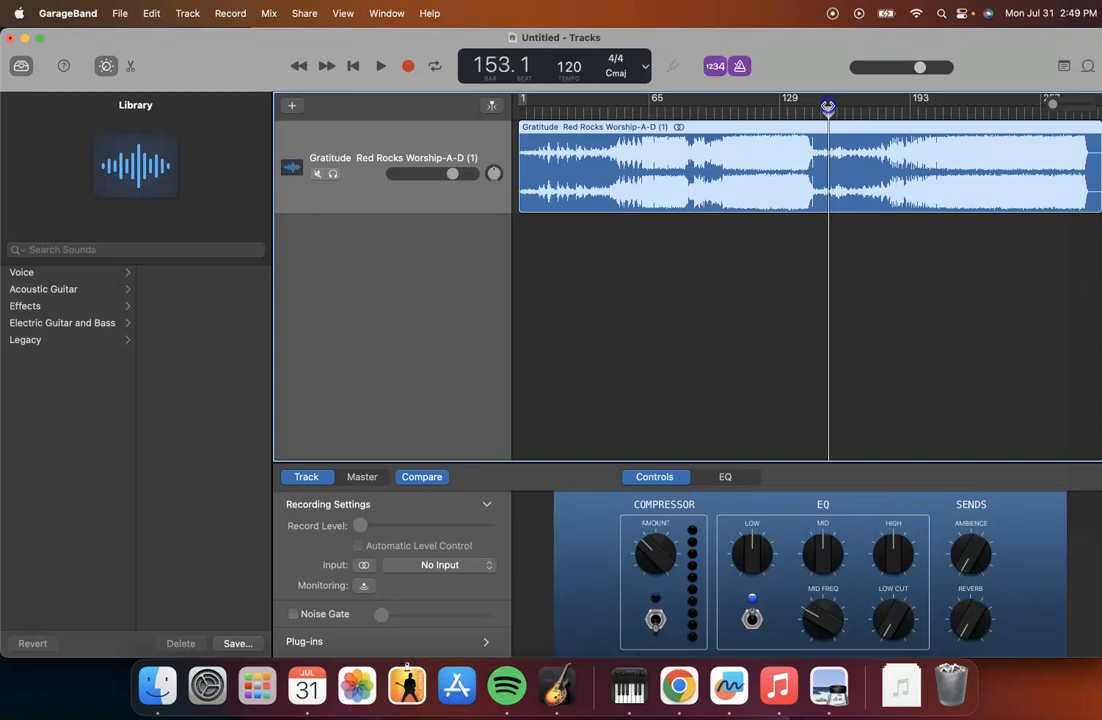
Play the song from the playhead with the master volume at about -12.1 dB, and turn off the metronome and count-in.
left_click_drag(920, 67, 820, 70)
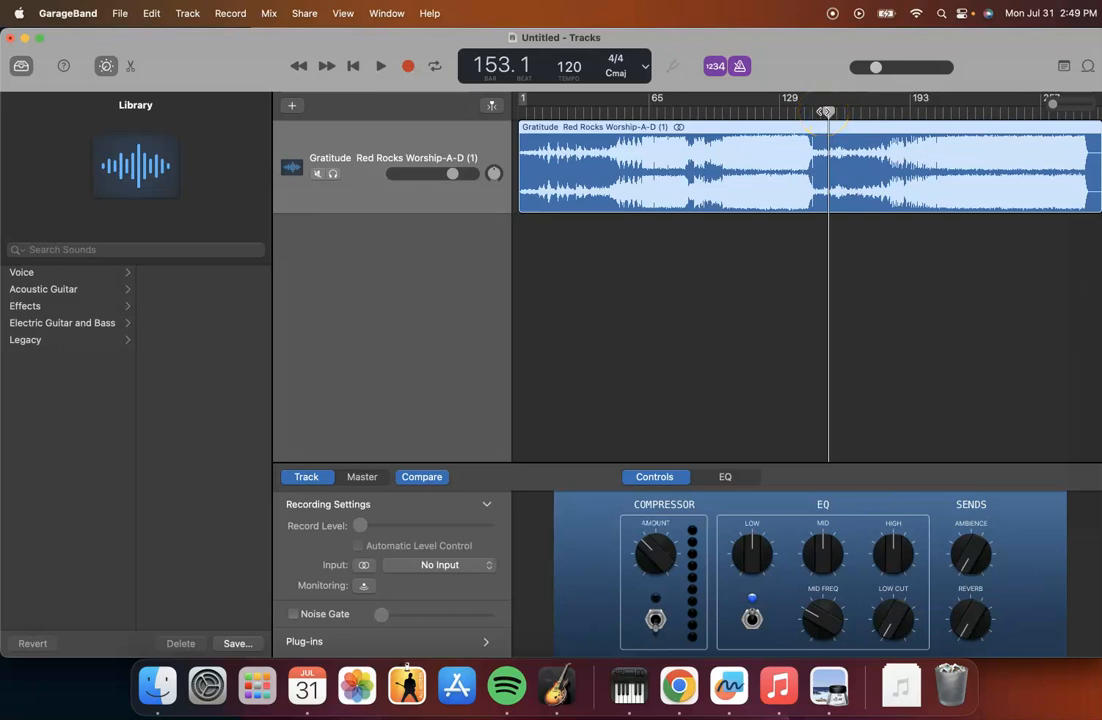
left_click(381, 68)
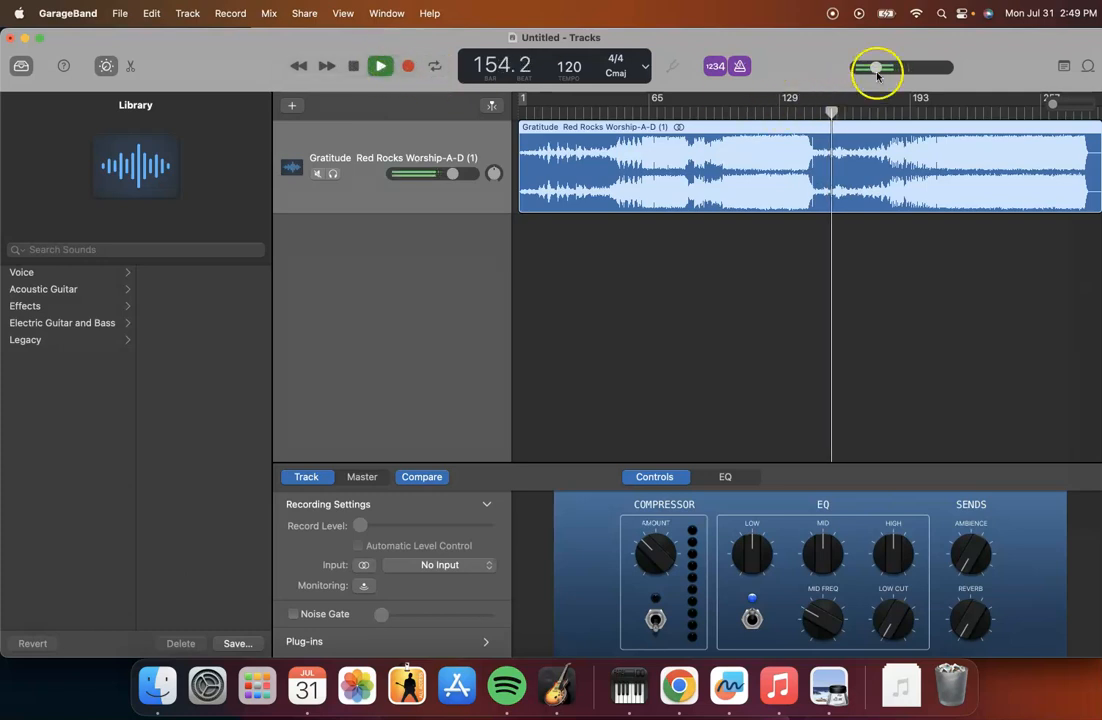
left_click_drag(878, 74, 906, 74)
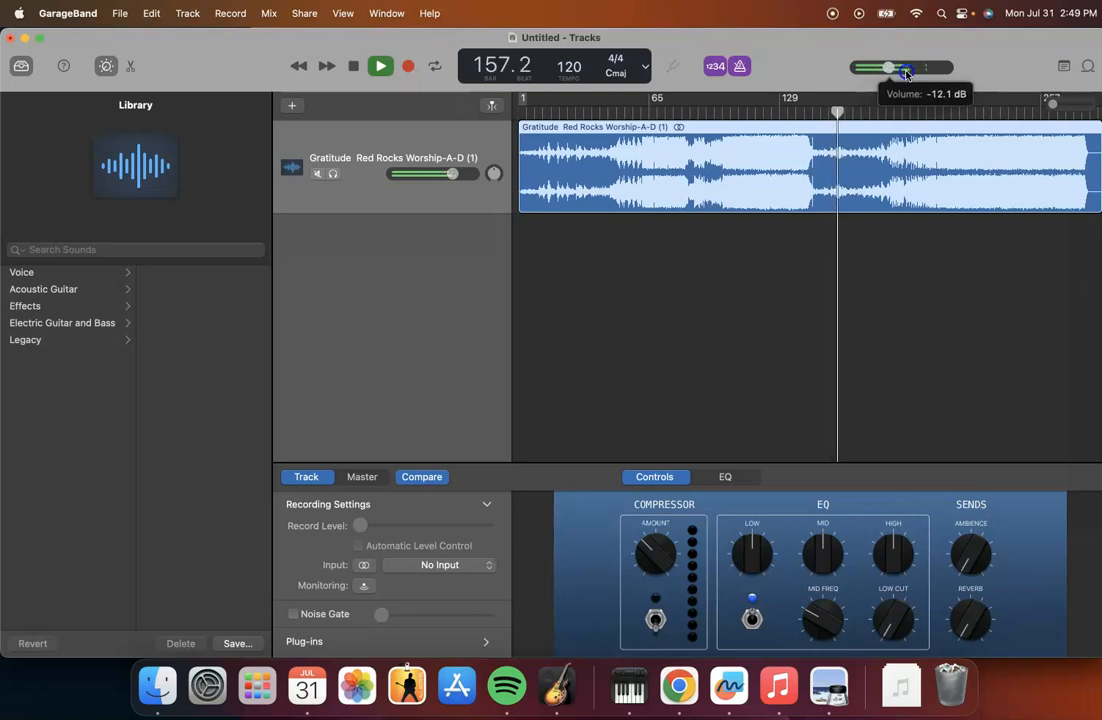
left_click(741, 65)
left_click(705, 66)
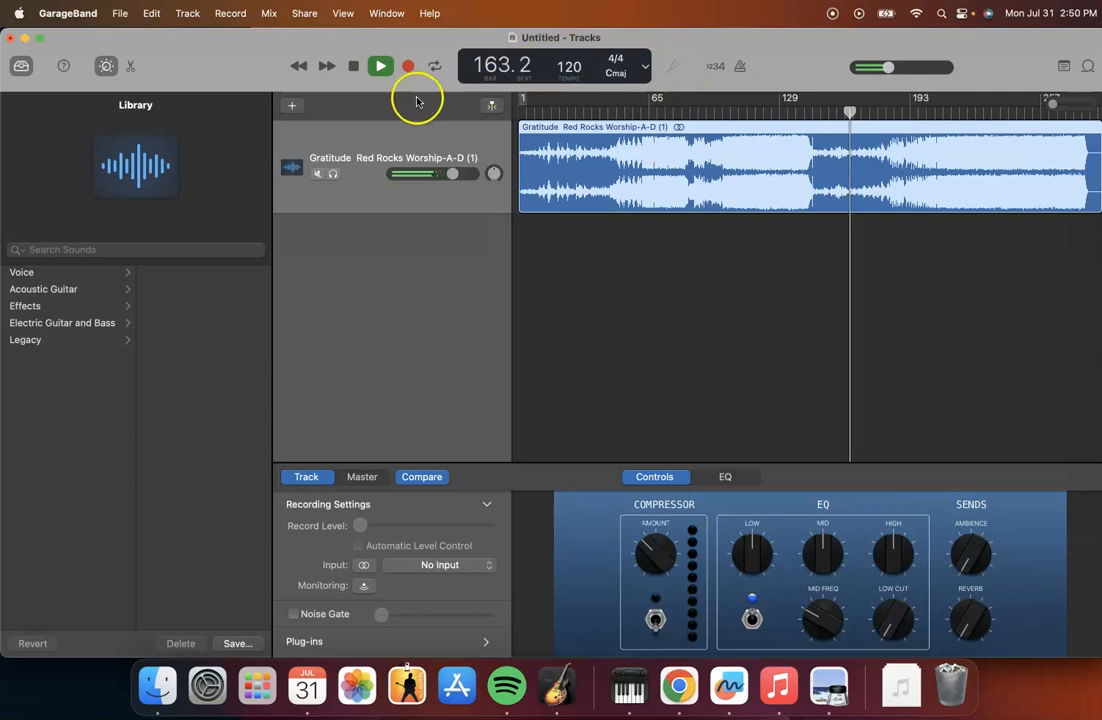
Stop playback at bar 167, beat 3, and split the Gratitude region at the playhead.
left_click(351, 68)
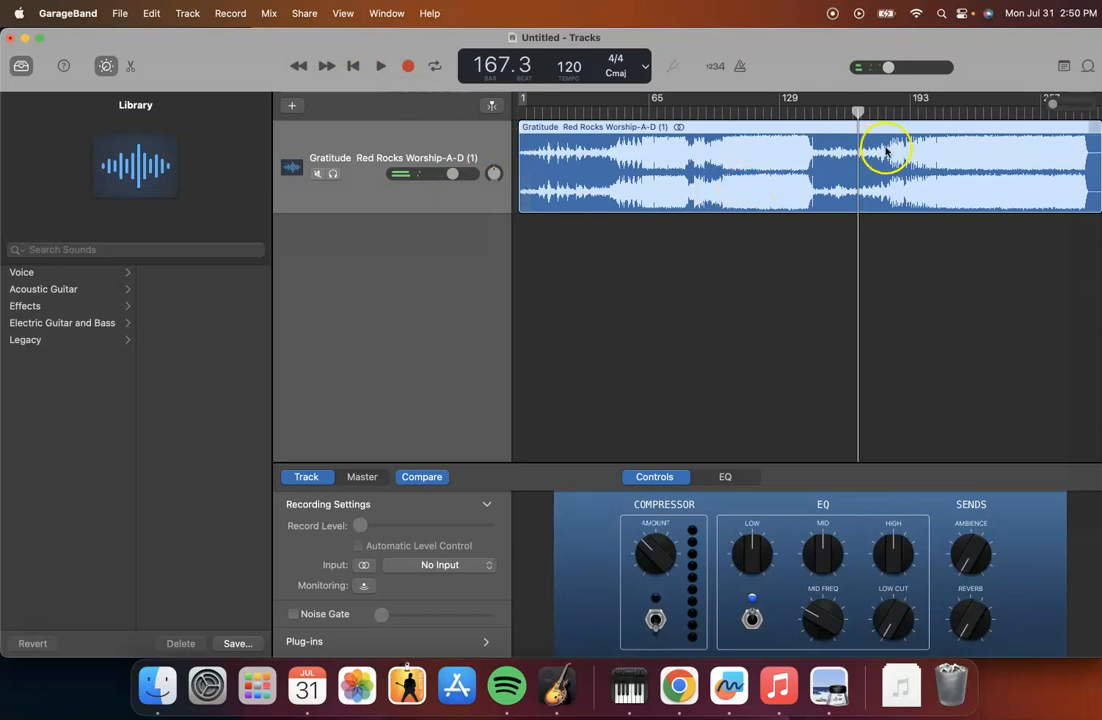
right_click(857, 128)
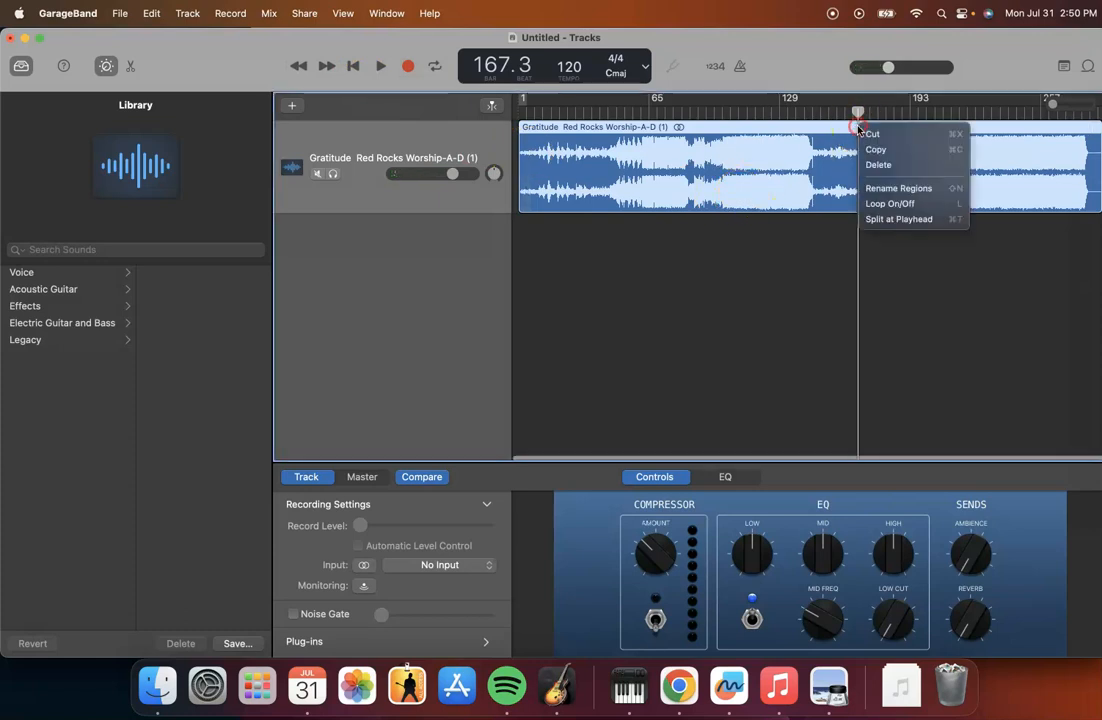
left_click(852, 130)
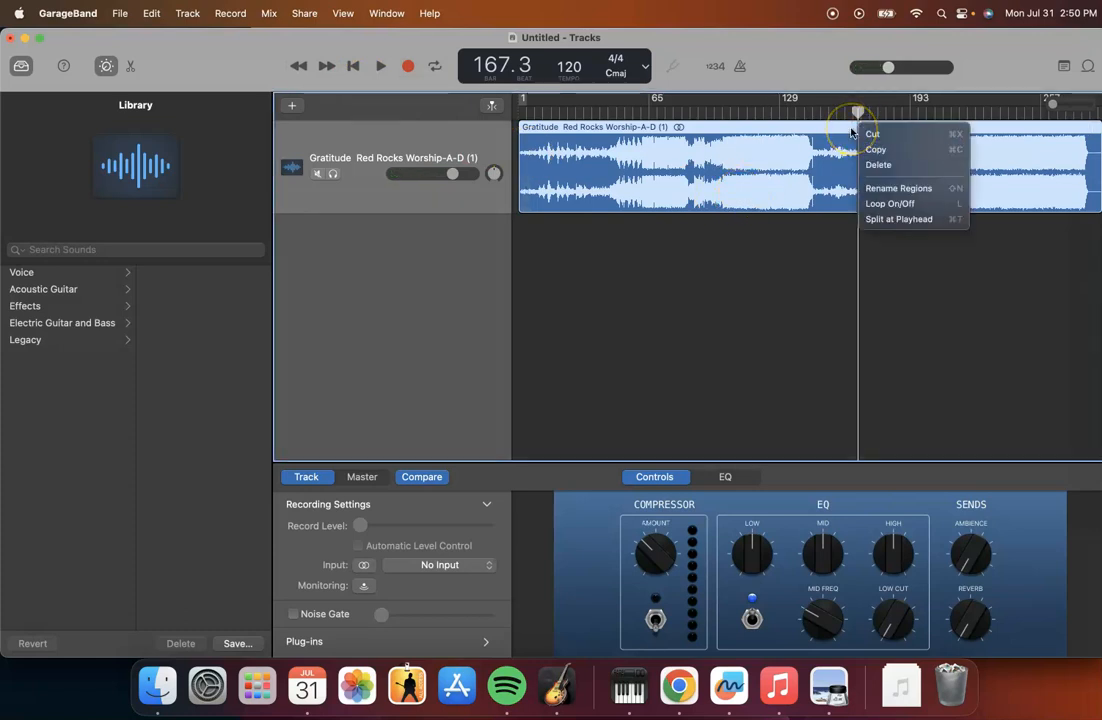
left_click(882, 221)
Delete the part of the split Gratitude region that follows bar 167, beat 3.
left_click(768, 124)
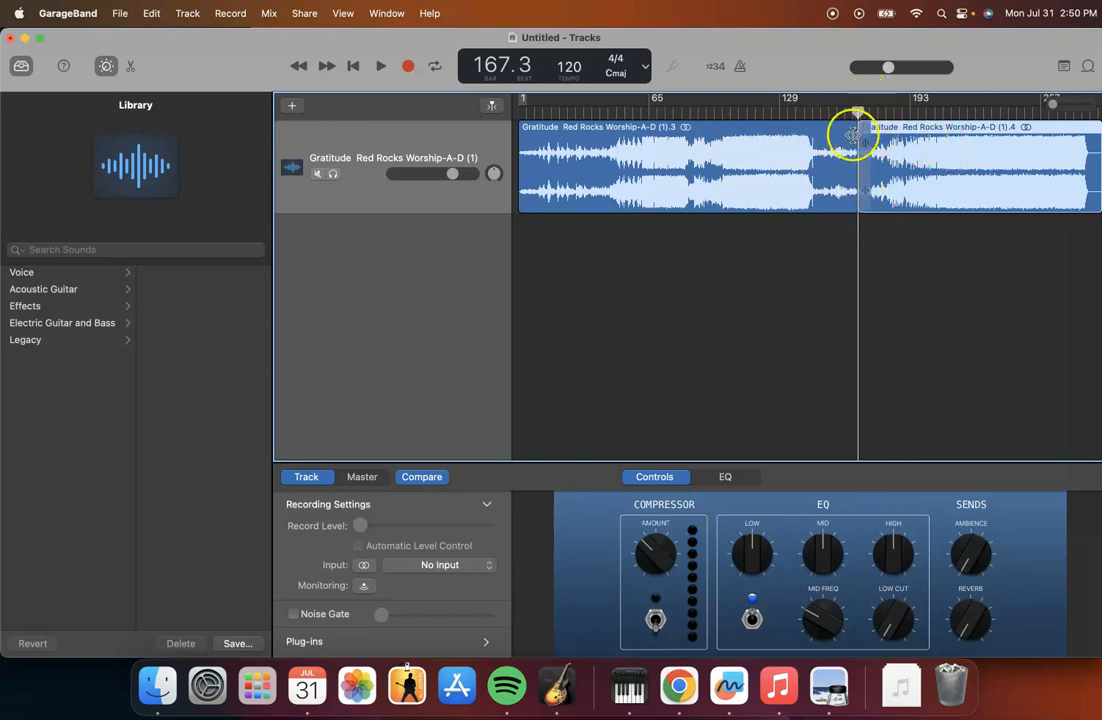
right_click(907, 131)
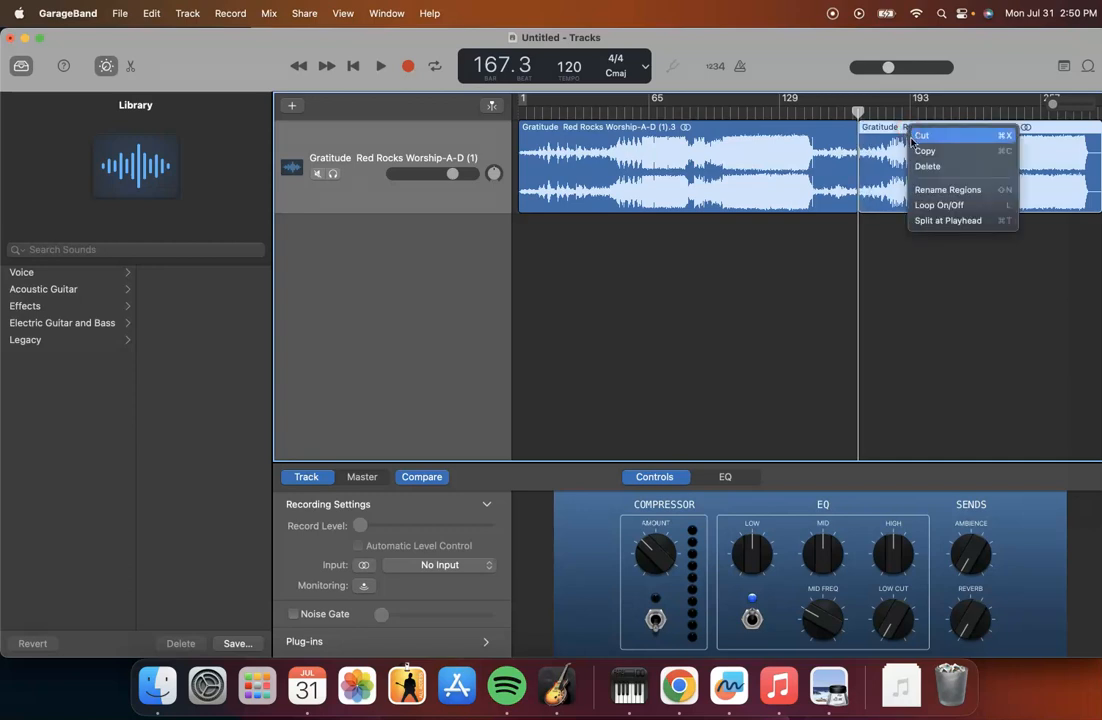
left_click(922, 168)
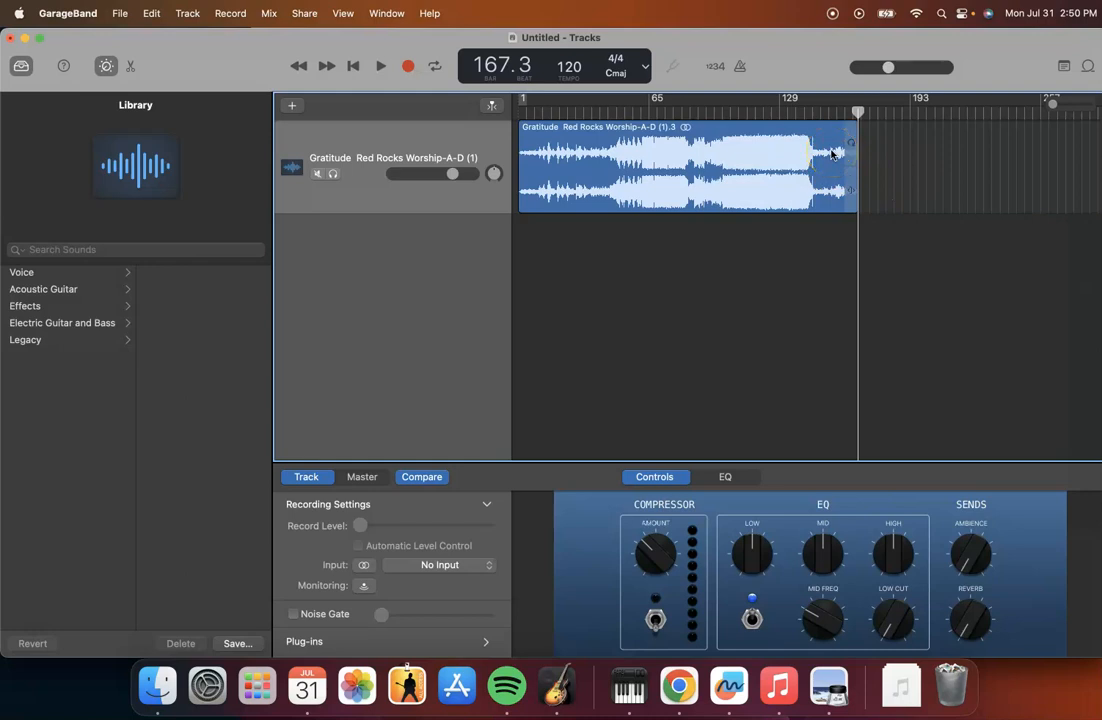
Move the playhead back to shortly before the cut and play the ending of the remaining Gratitude region.
left_click_drag(857, 111, 849, 112)
left_click(380, 66)
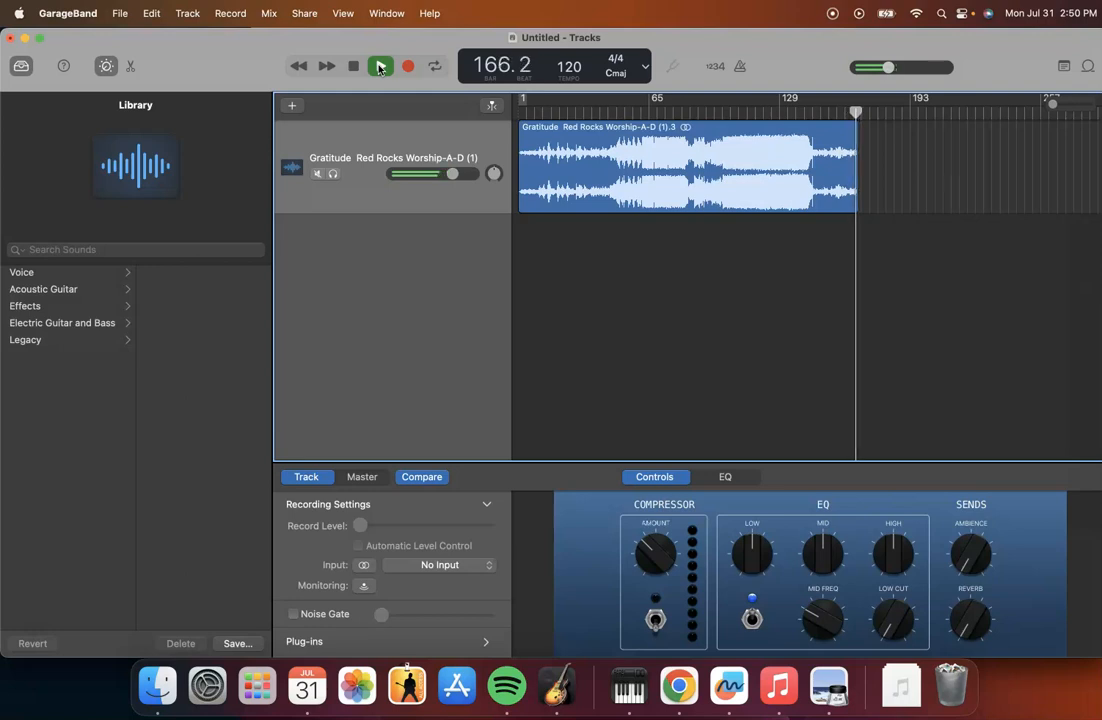
left_click(347, 66)
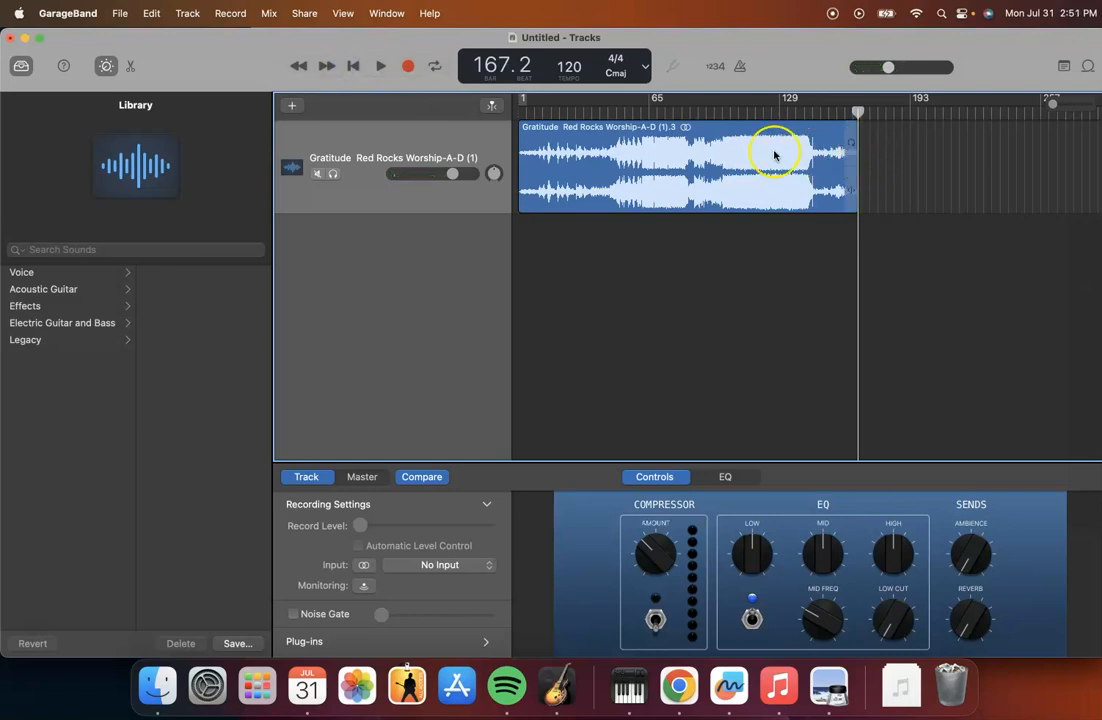
Create a volume fade-out on the main output at the end of the shortened Gratitude region.
left_click(731, 131)
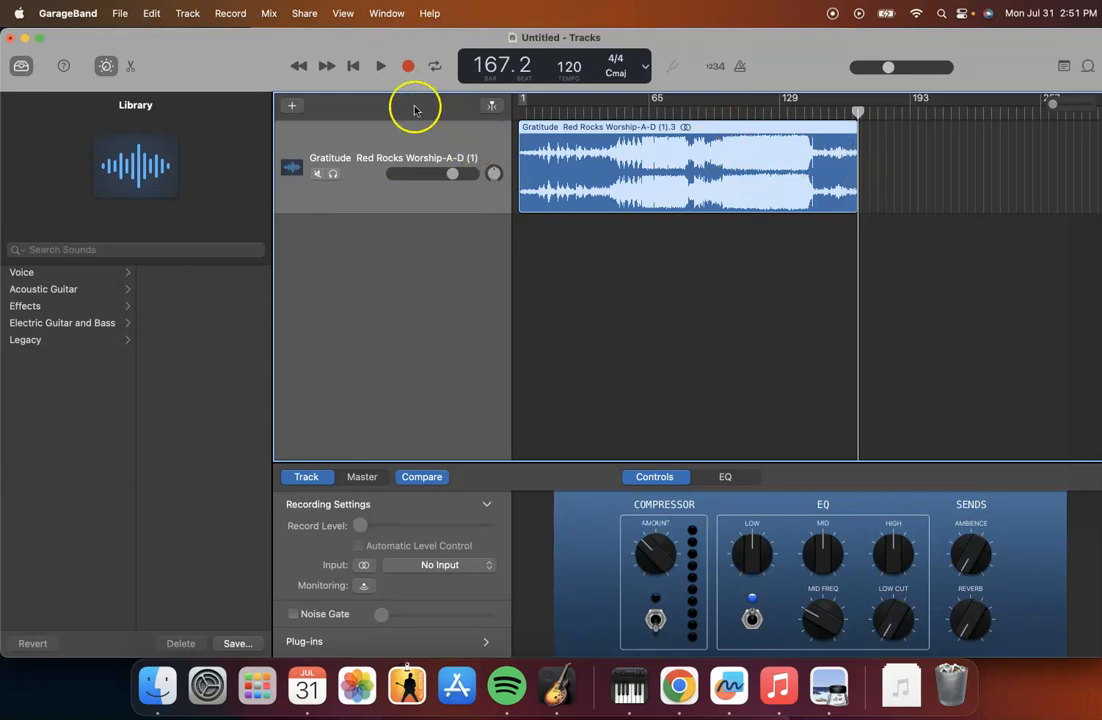
left_click(268, 10)
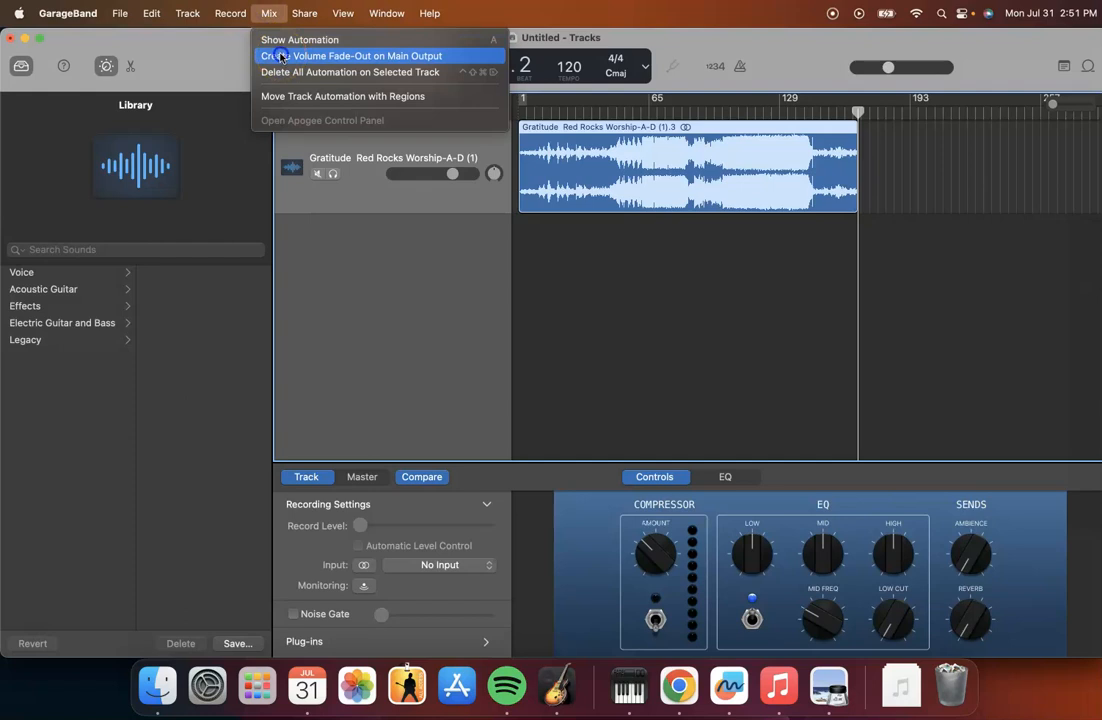
left_click(280, 57)
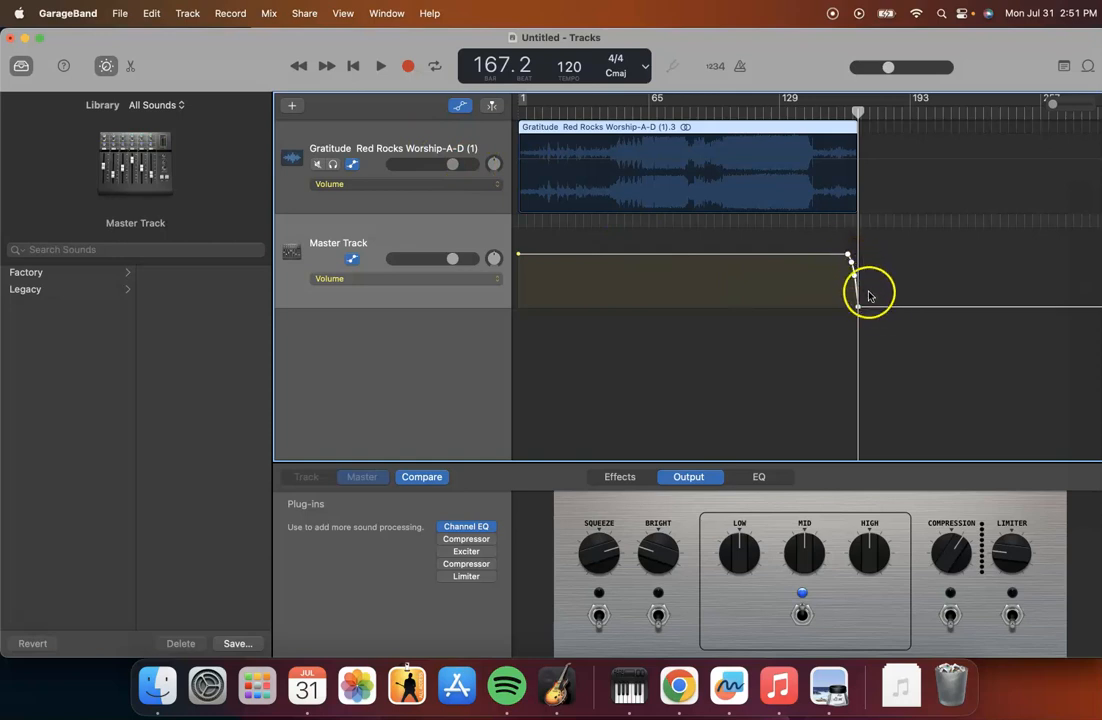
scroll(838, 250, "up", 10)
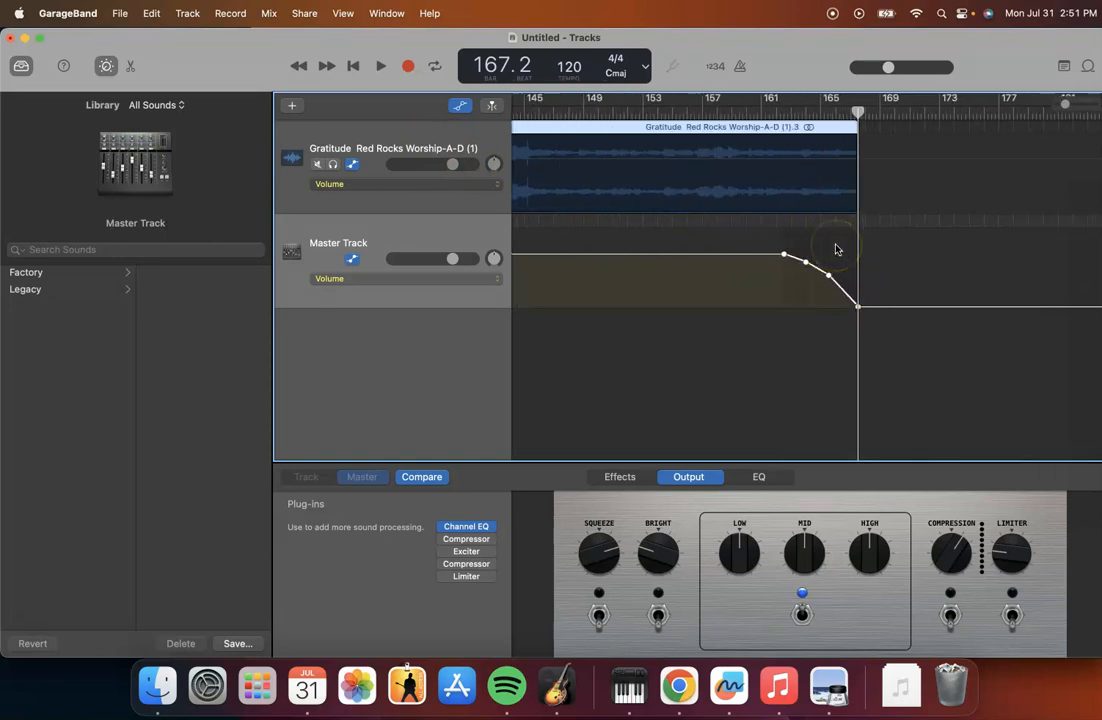
scroll(838, 250, "up", 1)
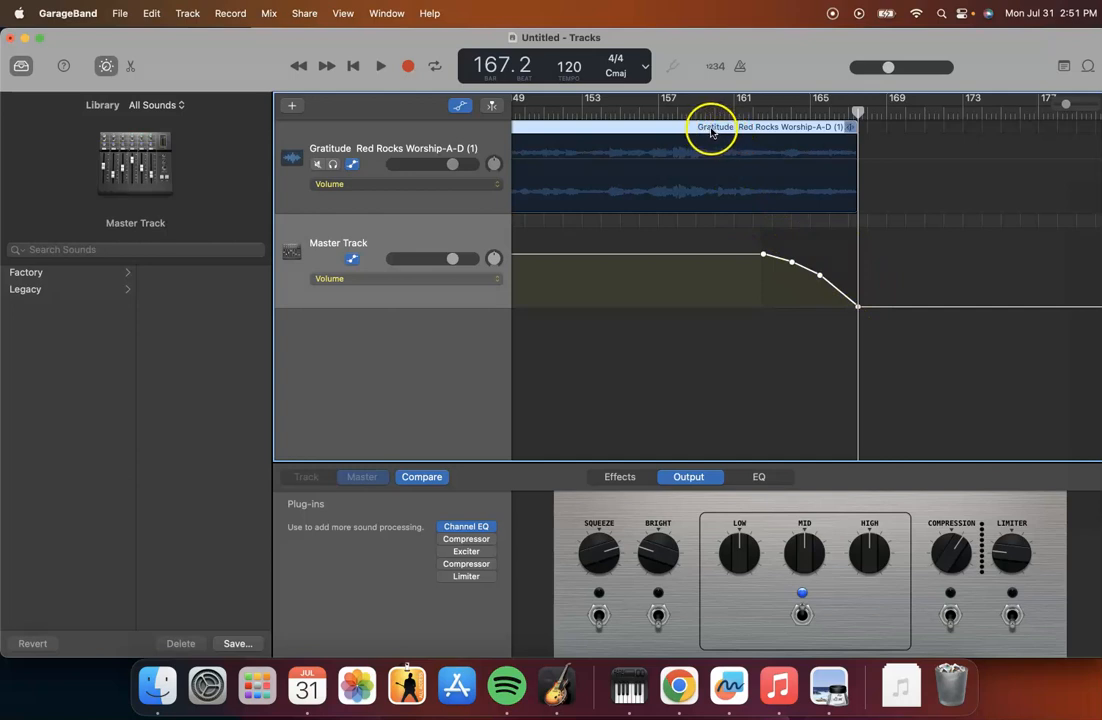
Shorten the Master Track fade-out by moving its starting volume point to between bars 166 and 167, and dismiss the message notification.
left_click(763, 257)
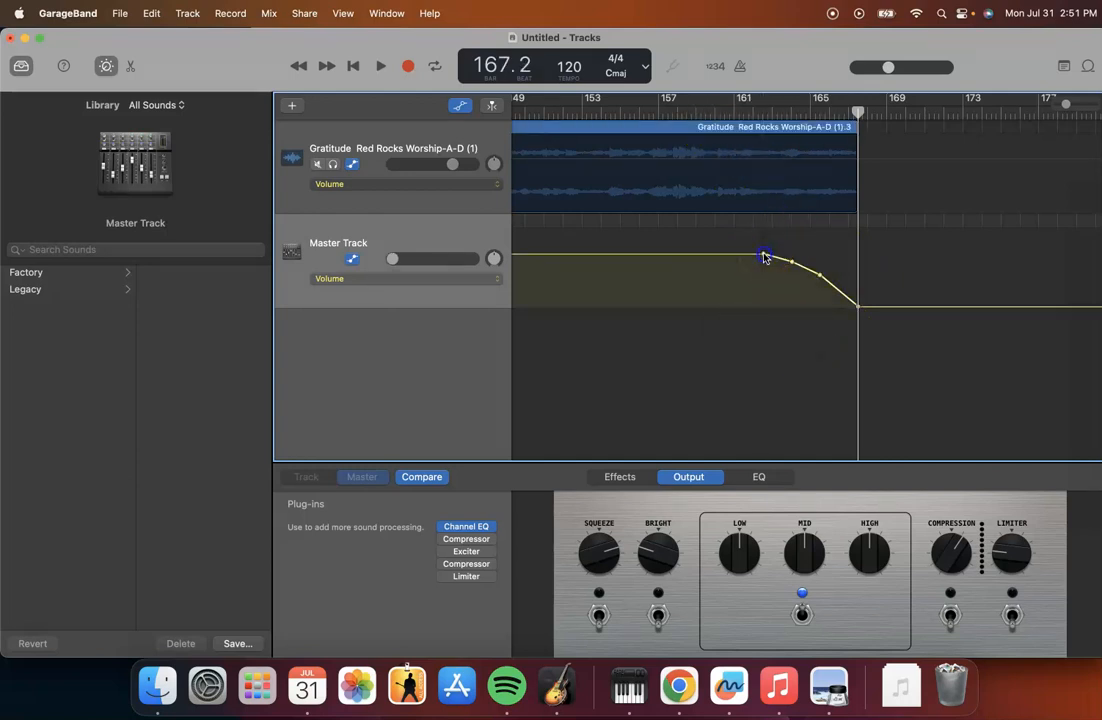
left_click_drag(763, 257, 840, 251)
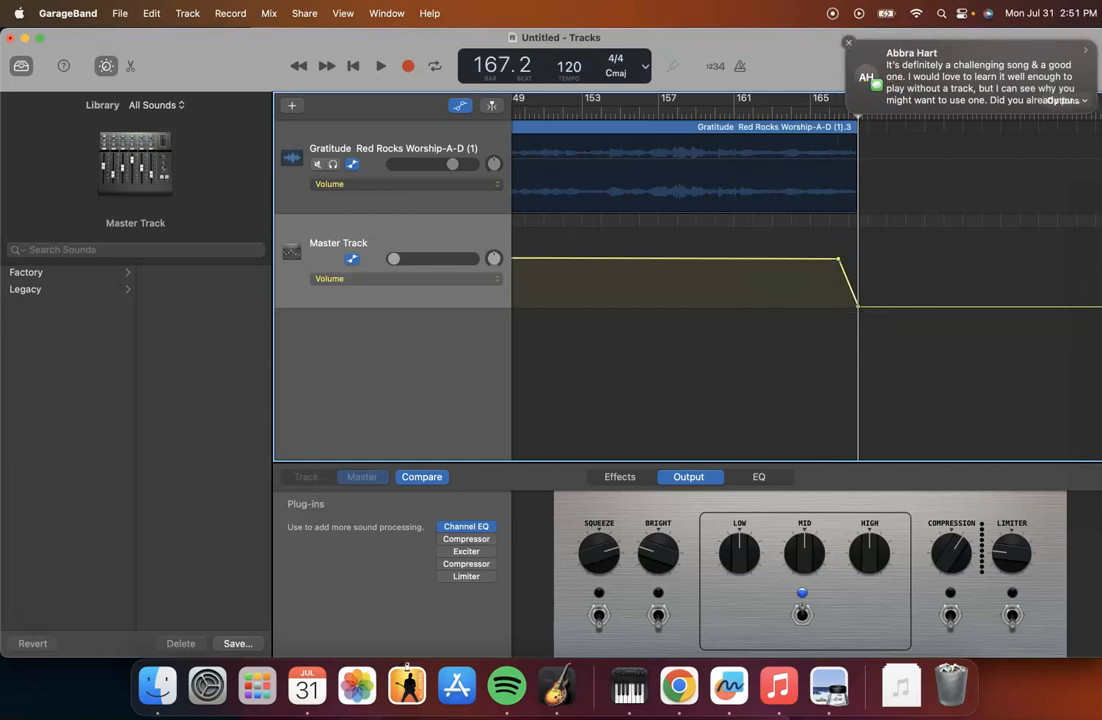
left_click(853, 45)
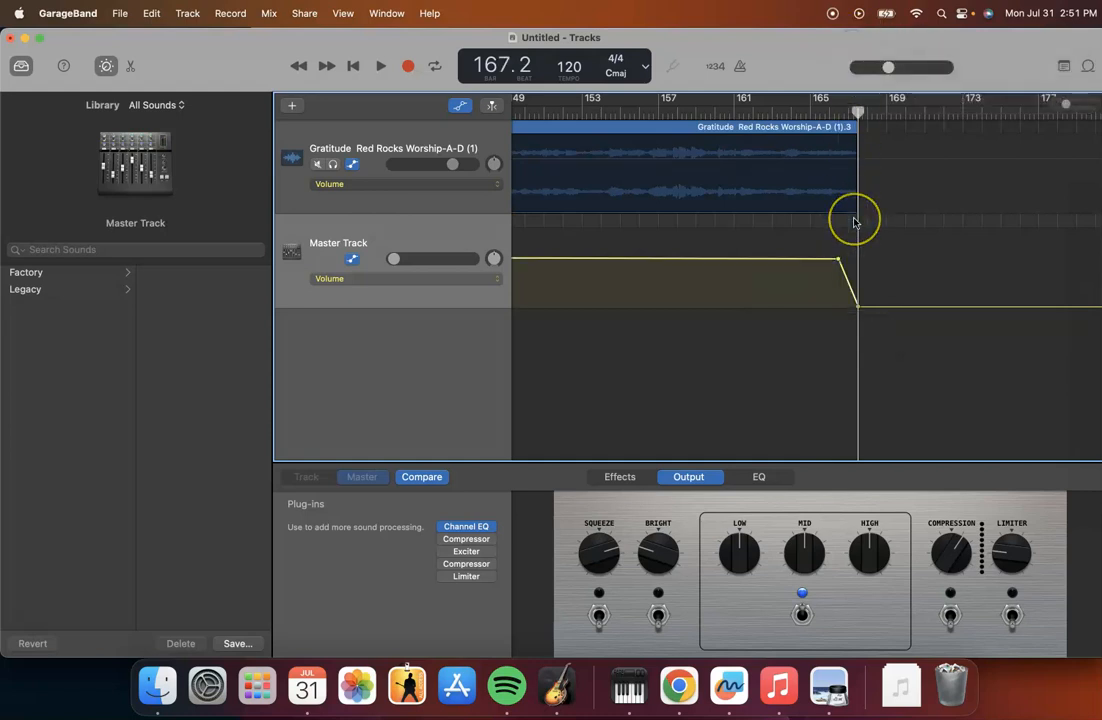
left_click(836, 288)
mouse_move(836, 285)
left_mouse_down()
mouse_move(827, 277)
mouse_move(843, 262)
left_mouse_up()
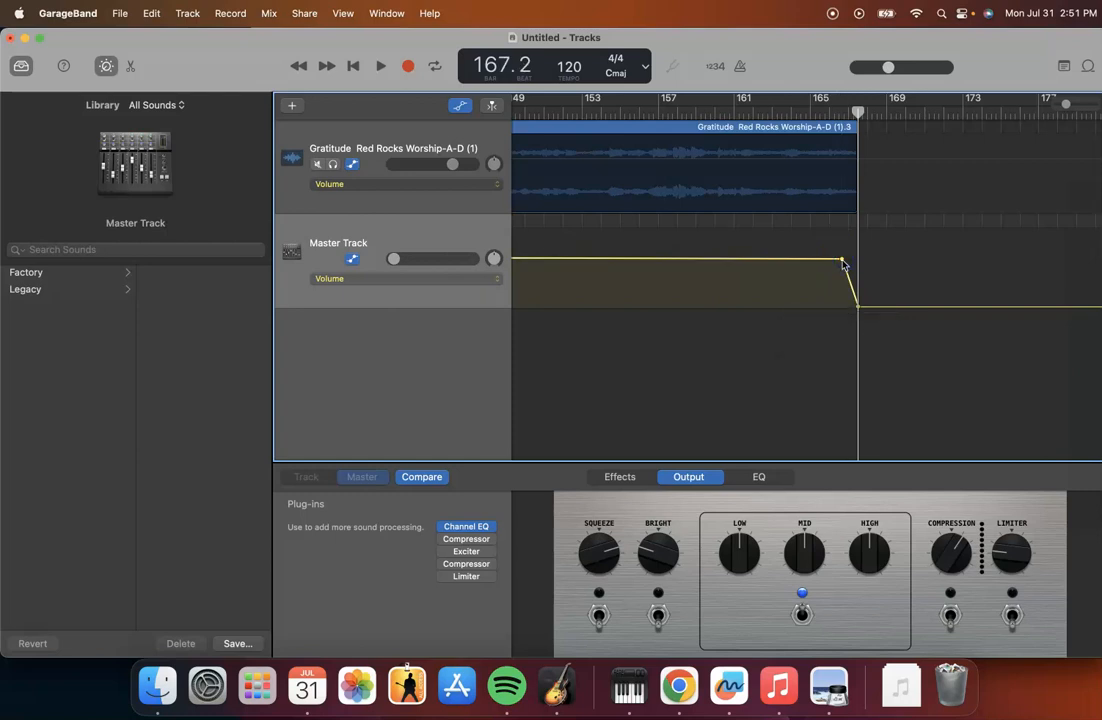
Play the song from about bar 166 through the shortened fade-out and stop playback past the region's end.
left_click(831, 115)
key("space")
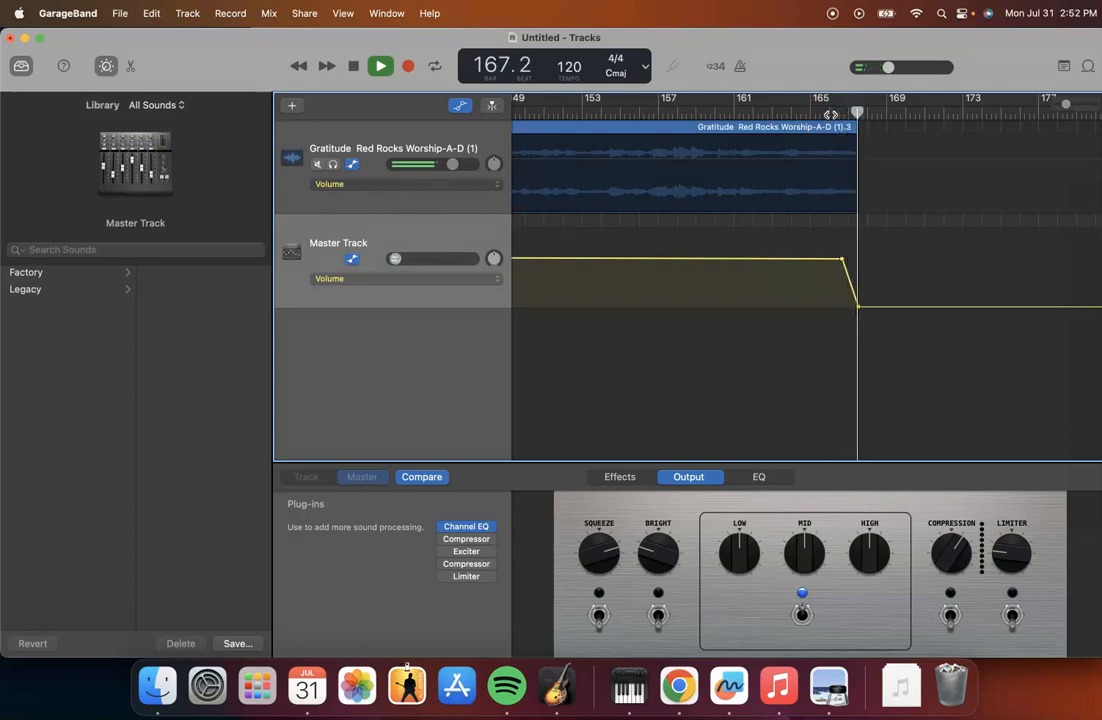
left_click(353, 67)
Share the song to Music with the title Gratitudeshort1.
left_click(298, 13)
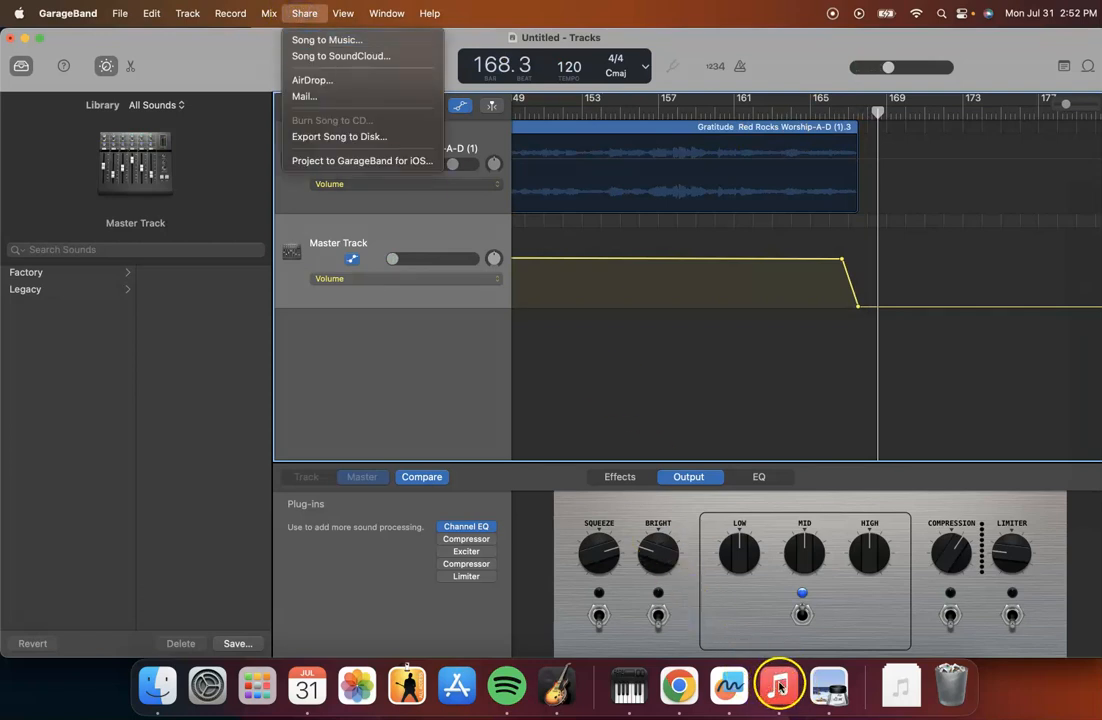
left_click(357, 40)
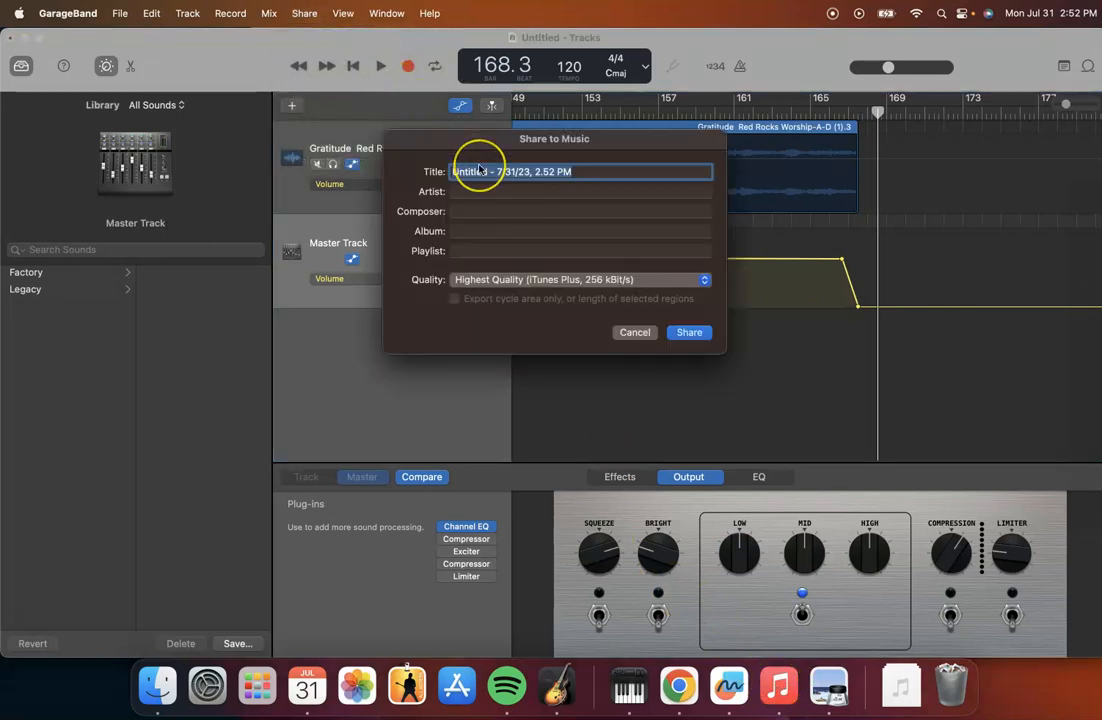
type("Gratitudeshort1")
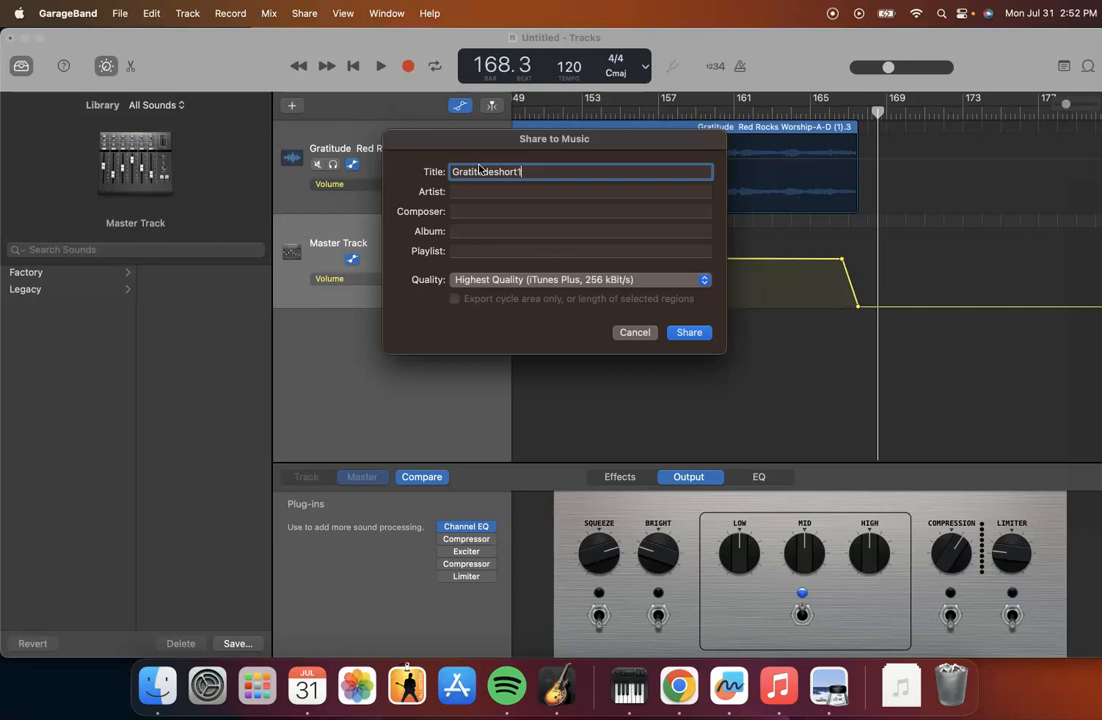
left_click(689, 332)
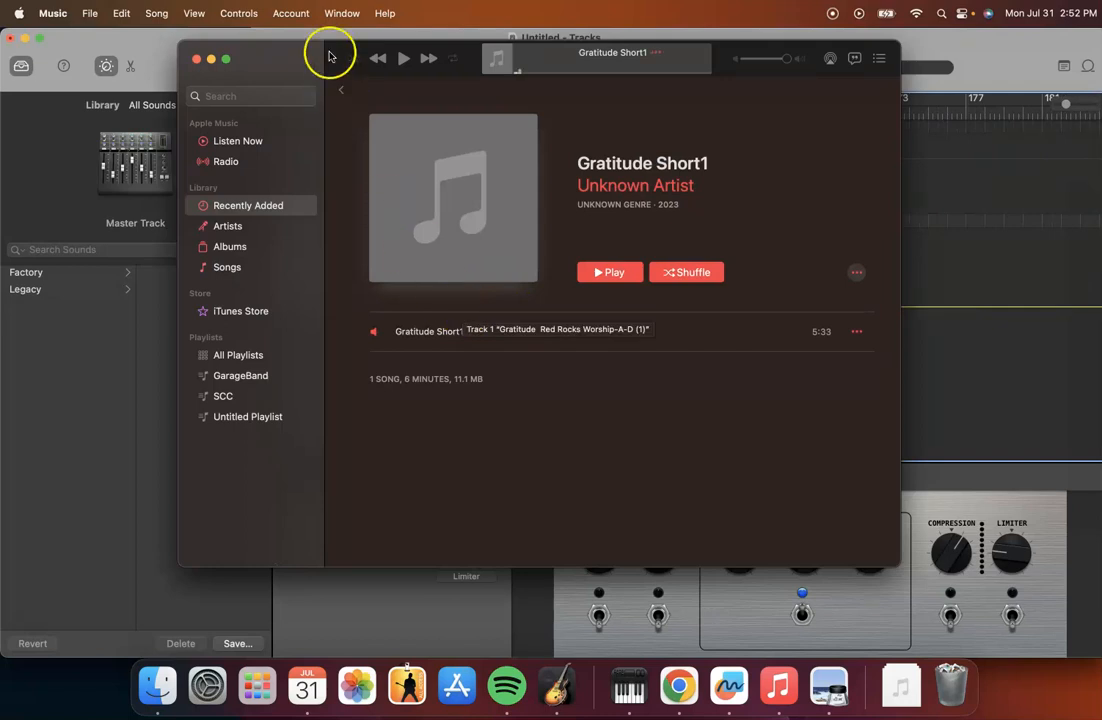
In Music, pause playback, open Gratitudeshort1 from the recently added items and reveal its song file in Finder.
left_click(340, 90)
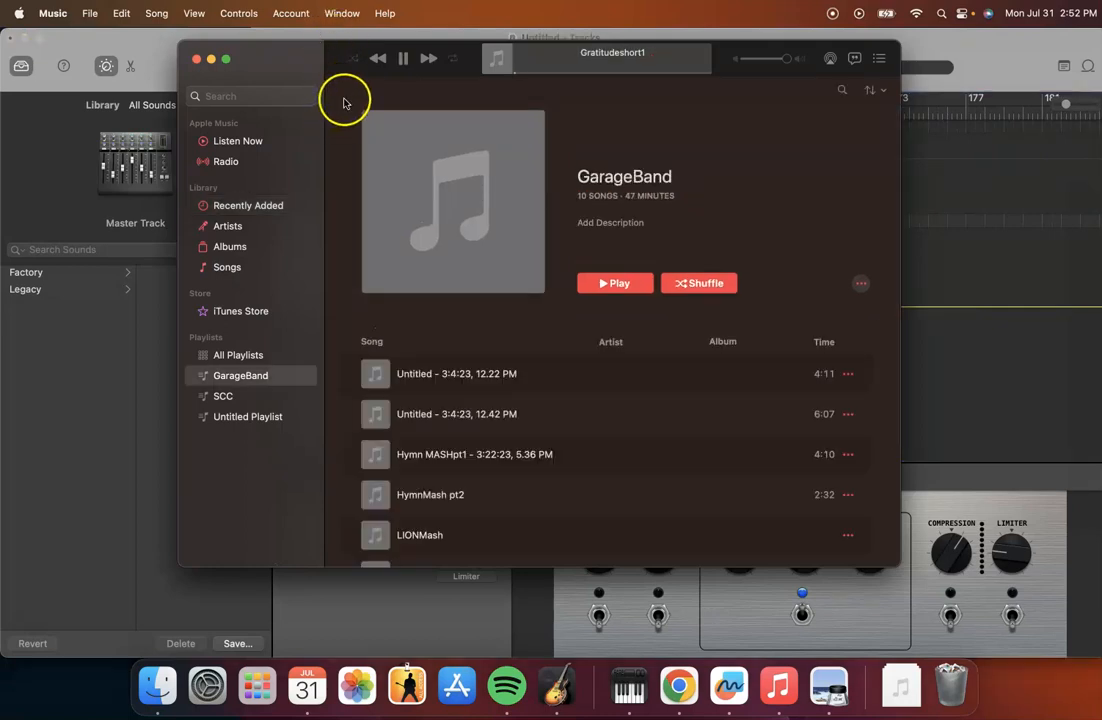
left_click(258, 207)
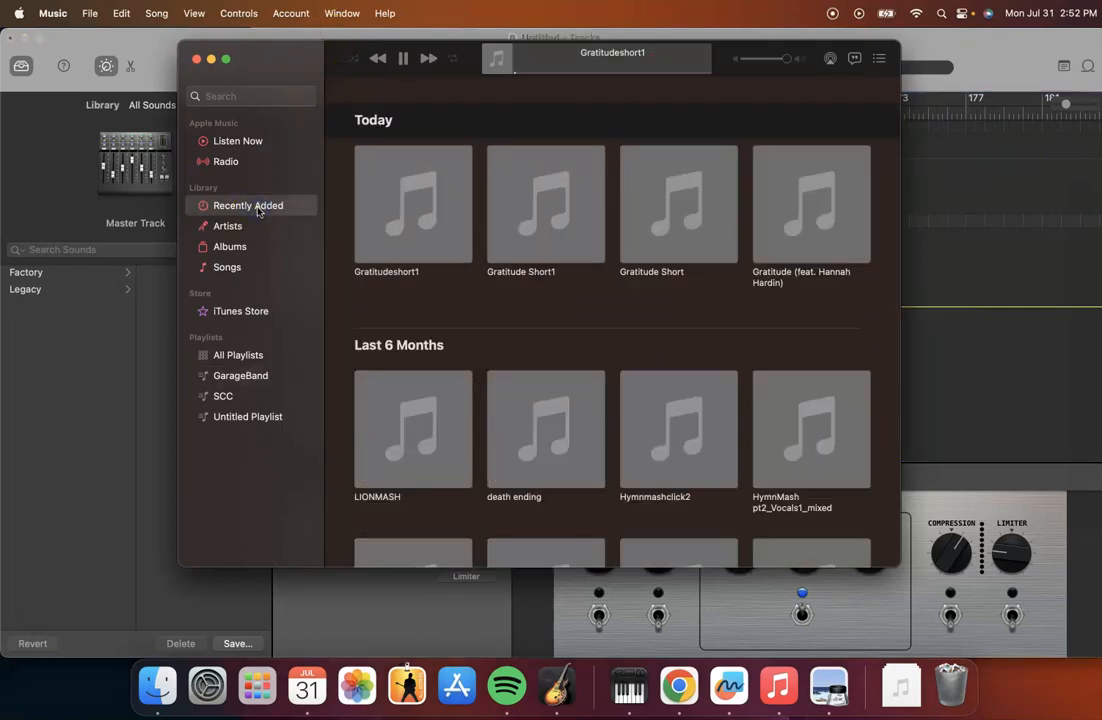
left_click(403, 59)
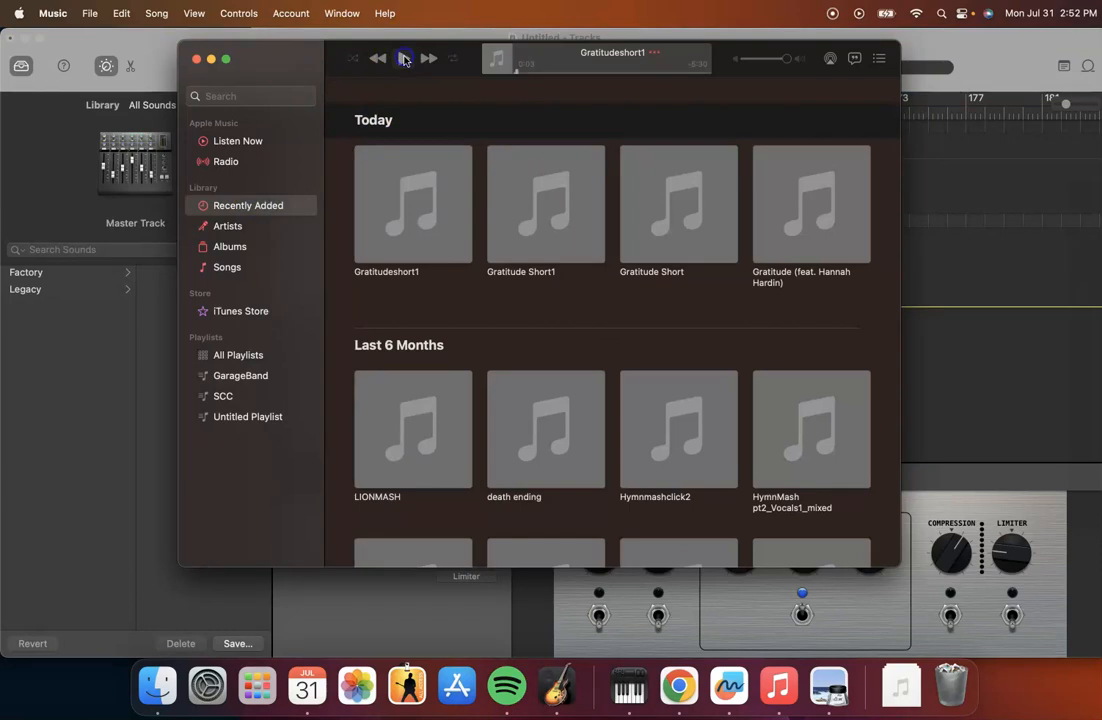
right_click(407, 251)
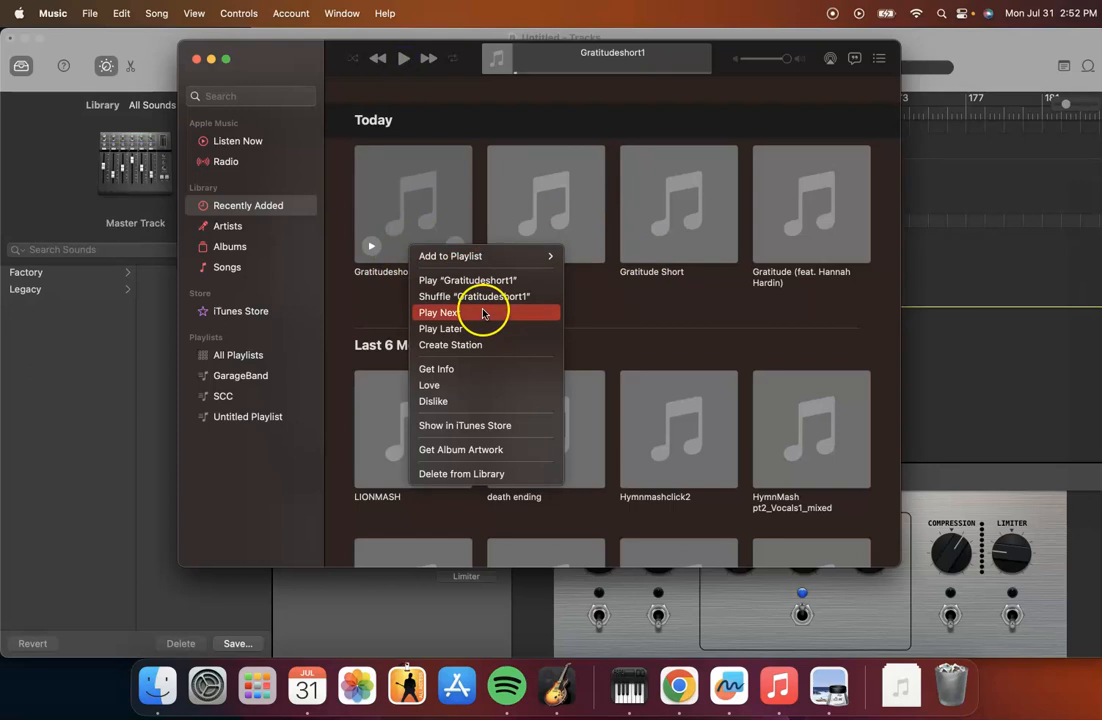
left_click(404, 252)
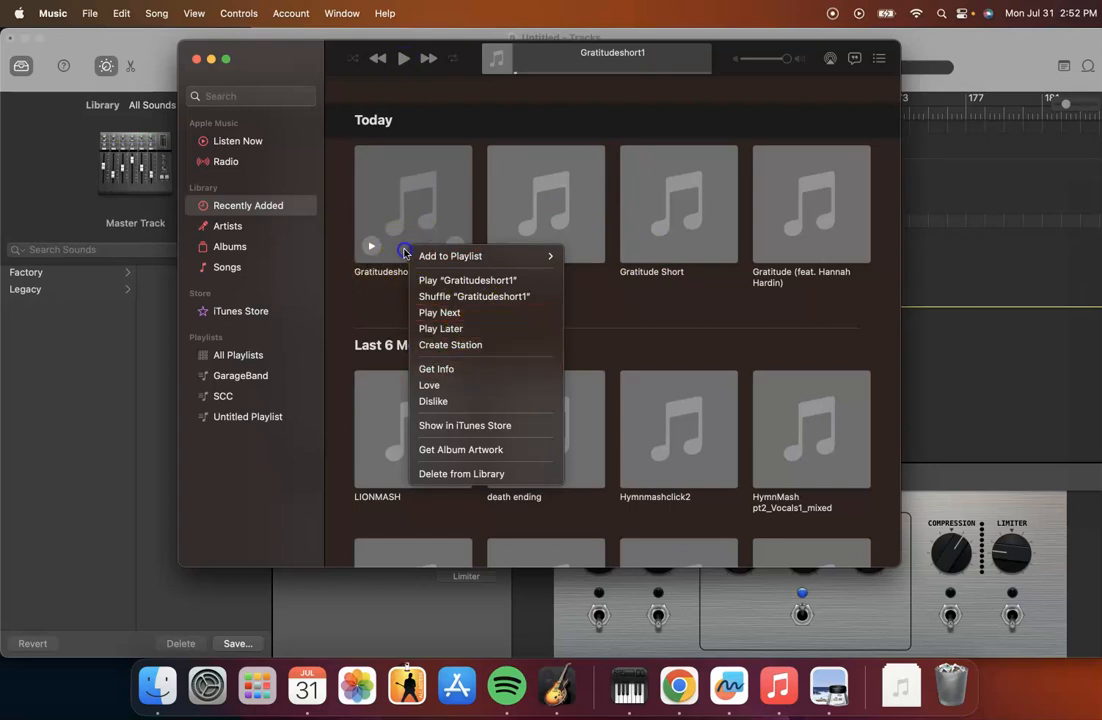
left_click(404, 252)
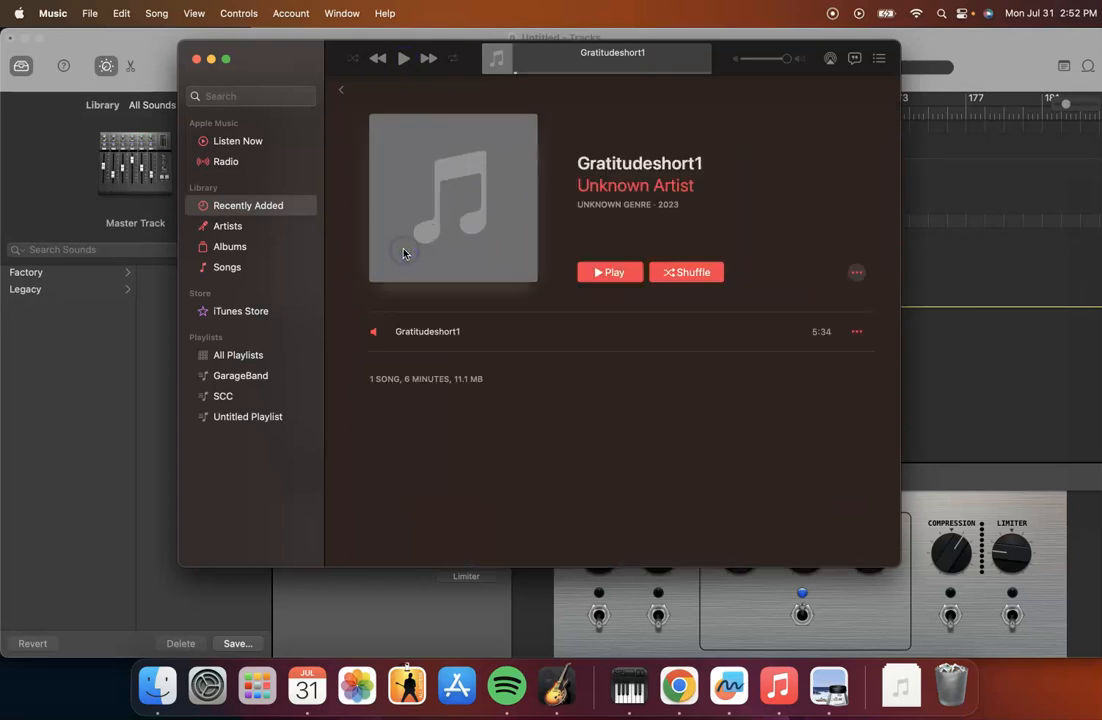
right_click(419, 339)
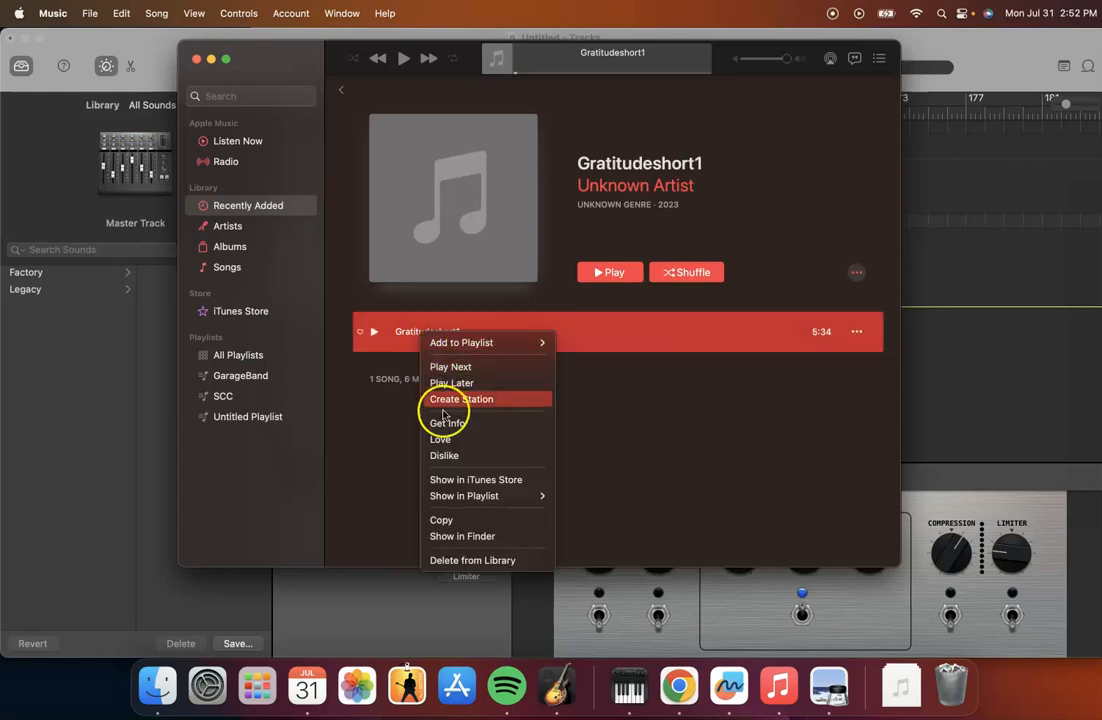
left_click(459, 538)
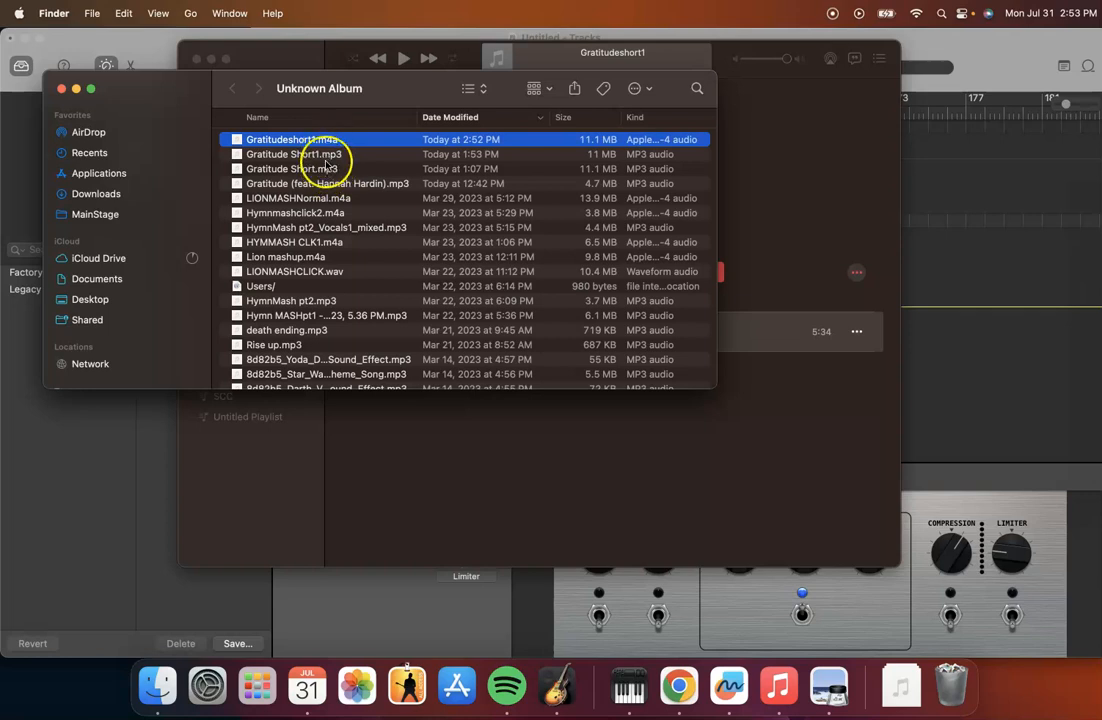
Rename the exported Gratitudeshort1.m4a file to Gratitudeshort1.mp3 and accept the change of extension to .mp3.
left_click(327, 142)
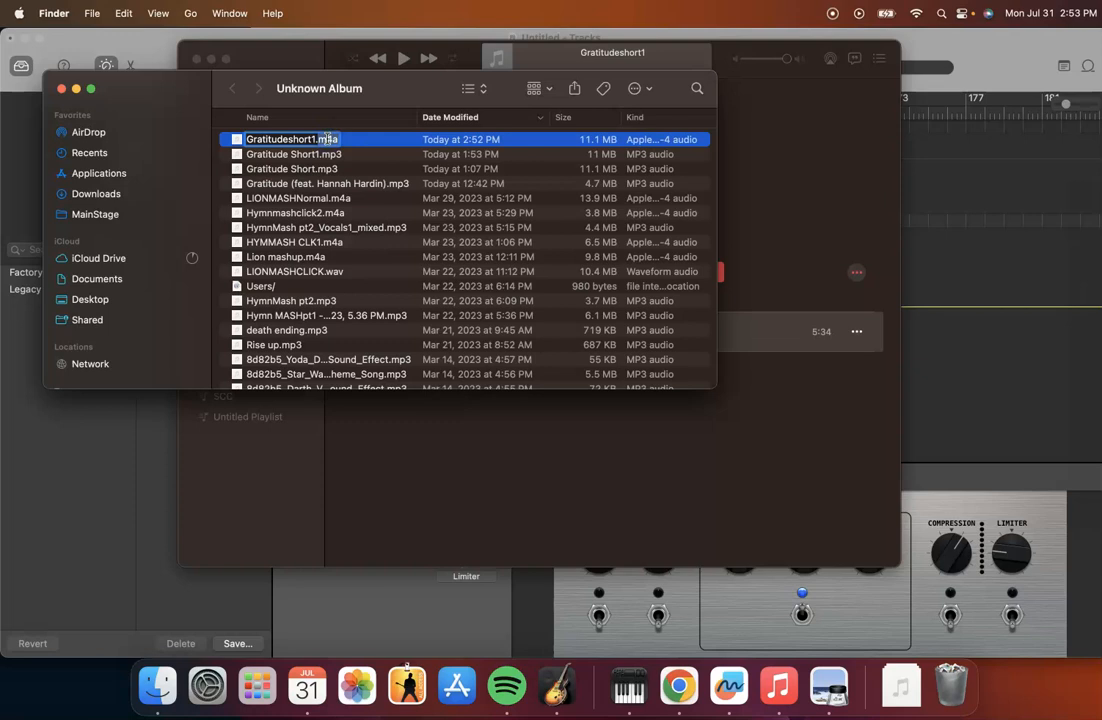
left_click(353, 146)
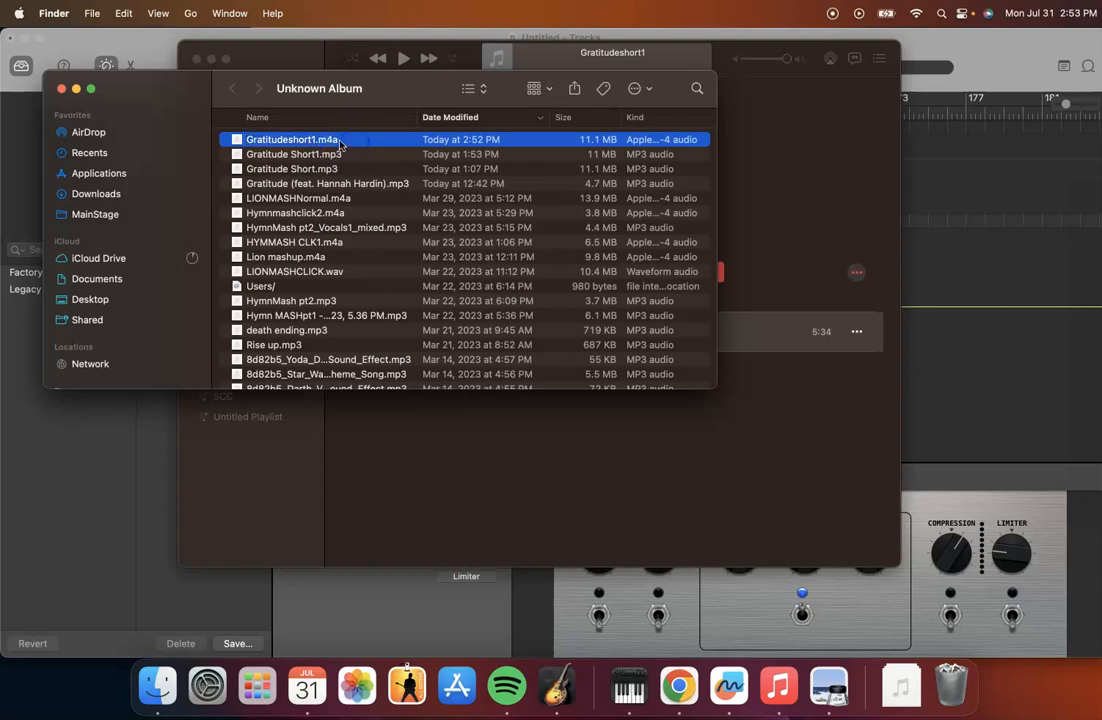
left_click(330, 142)
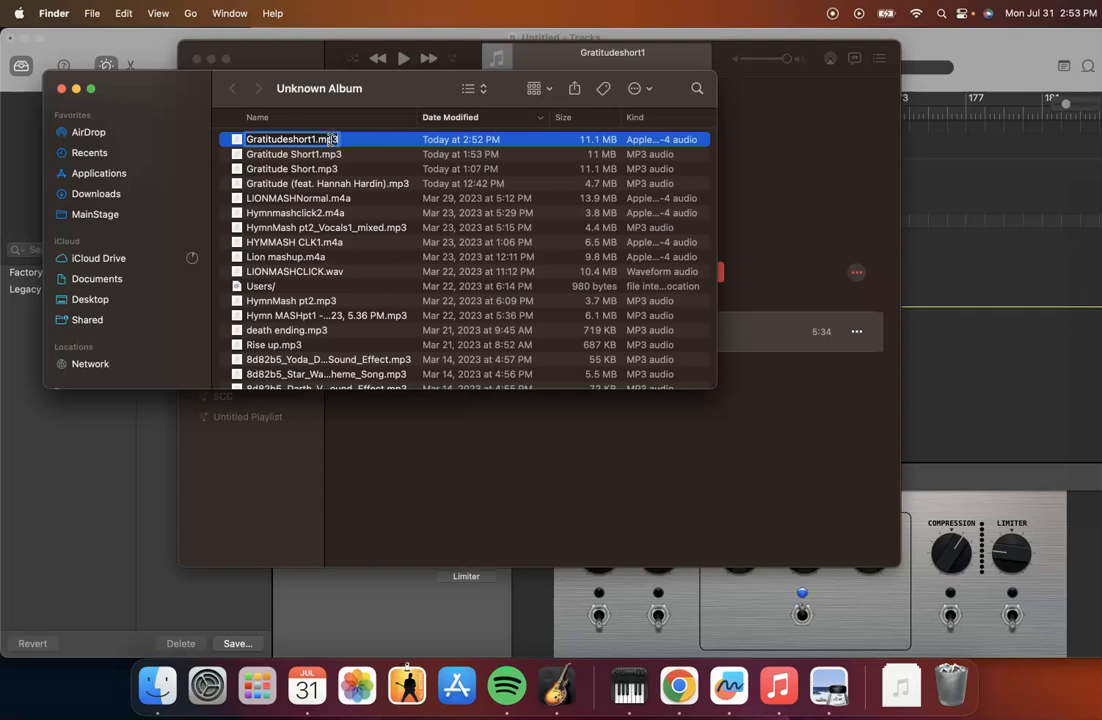
key("Return")
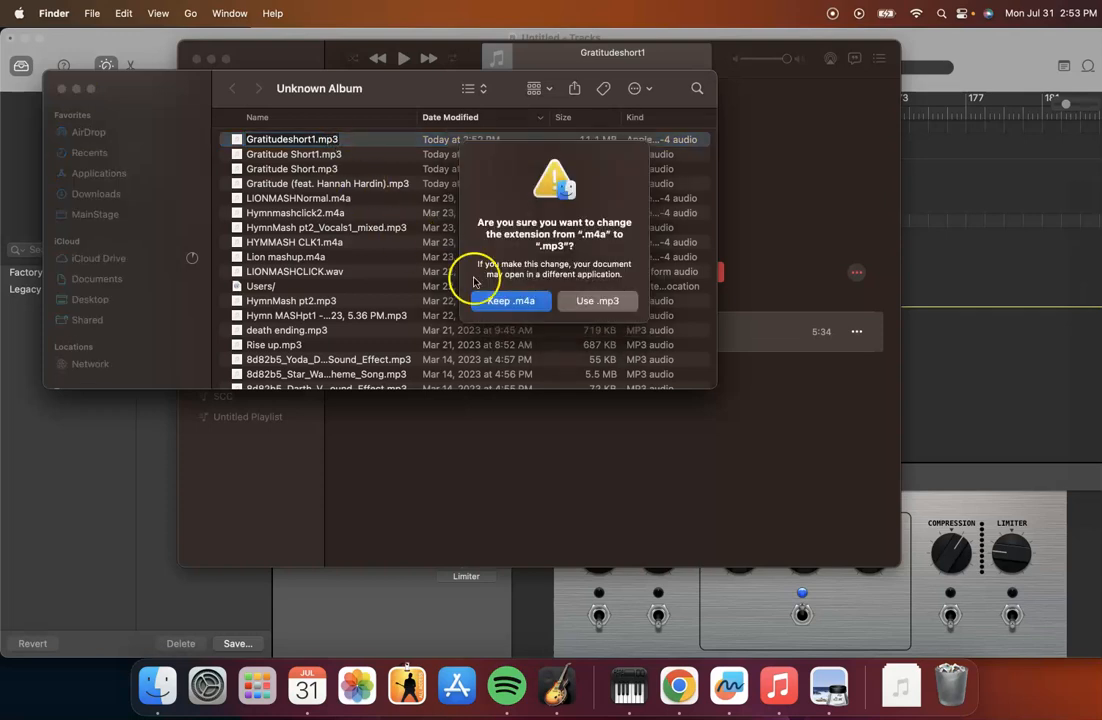
left_click(597, 301)
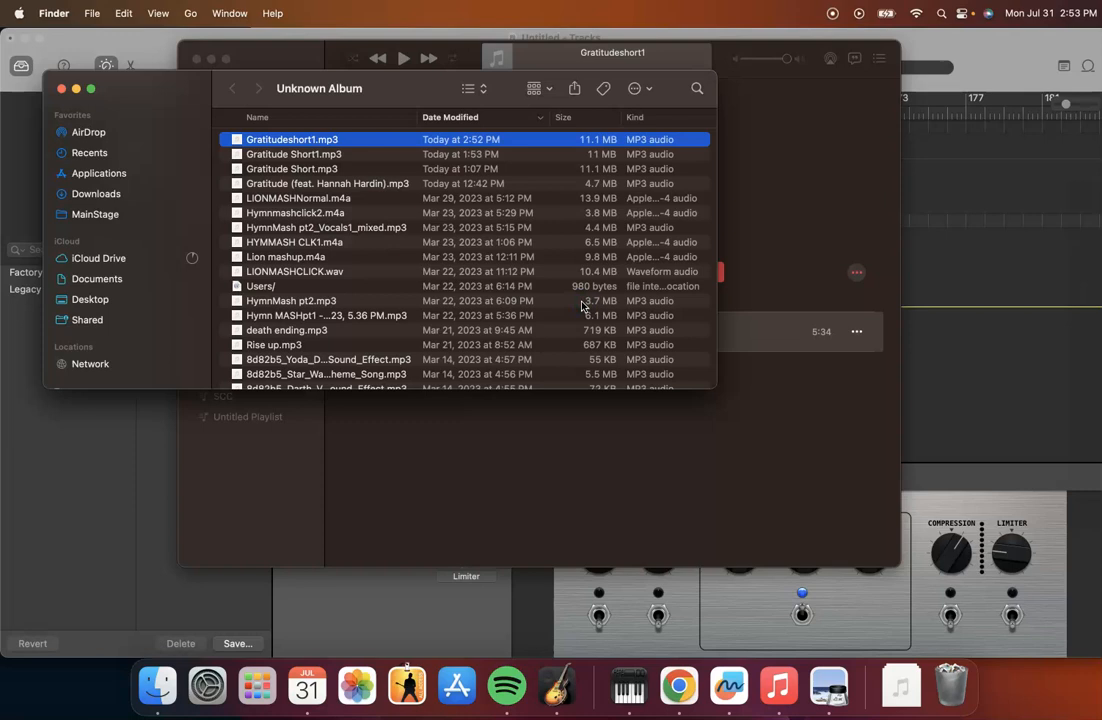
Select Gratitudeshort1.mp3, switch to Chrome and examine the key-of-D files of the Gratitude arrangement in Planning Center.
left_click(286, 141)
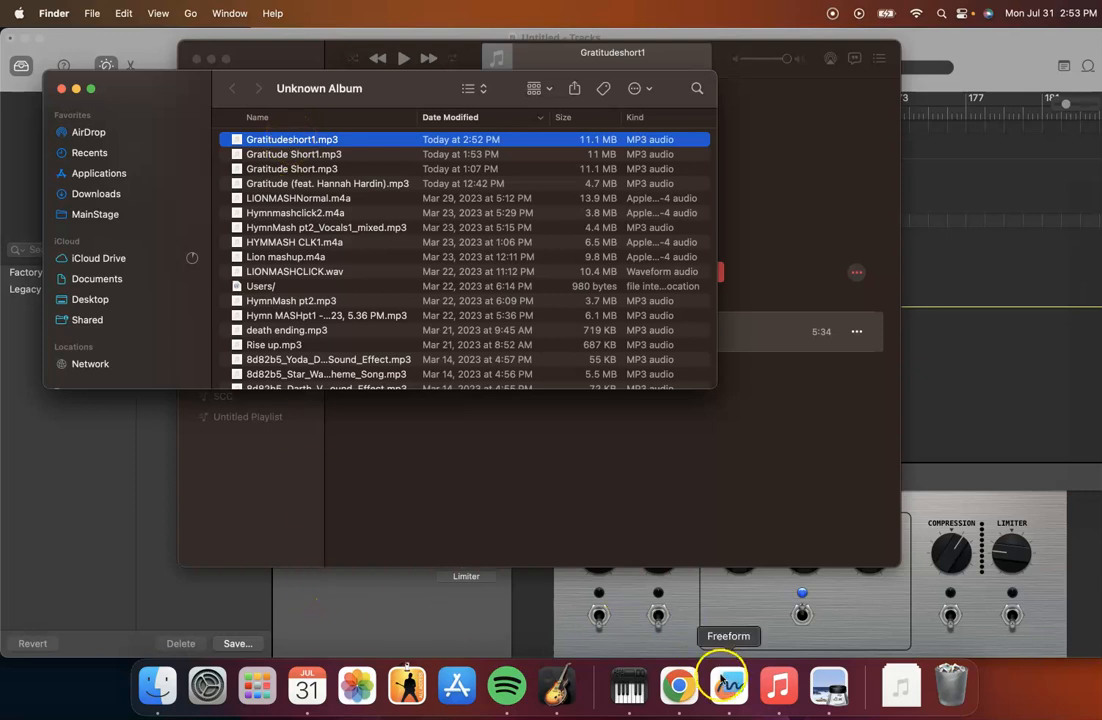
left_click(678, 685)
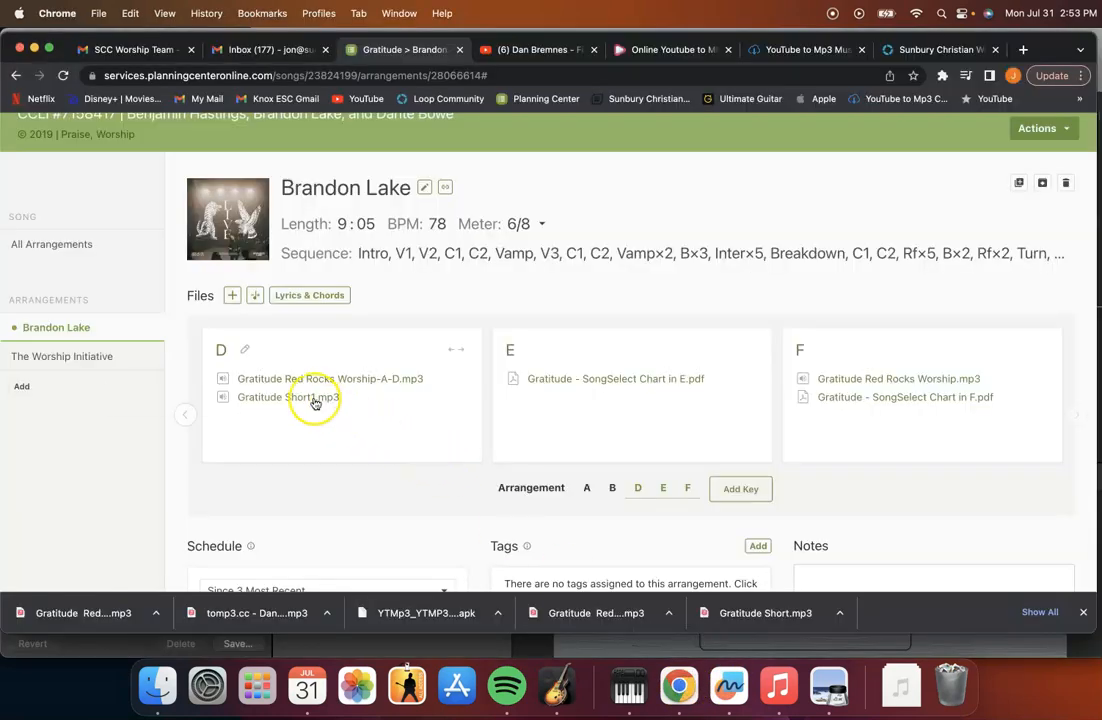
mouse_move(300, 398)
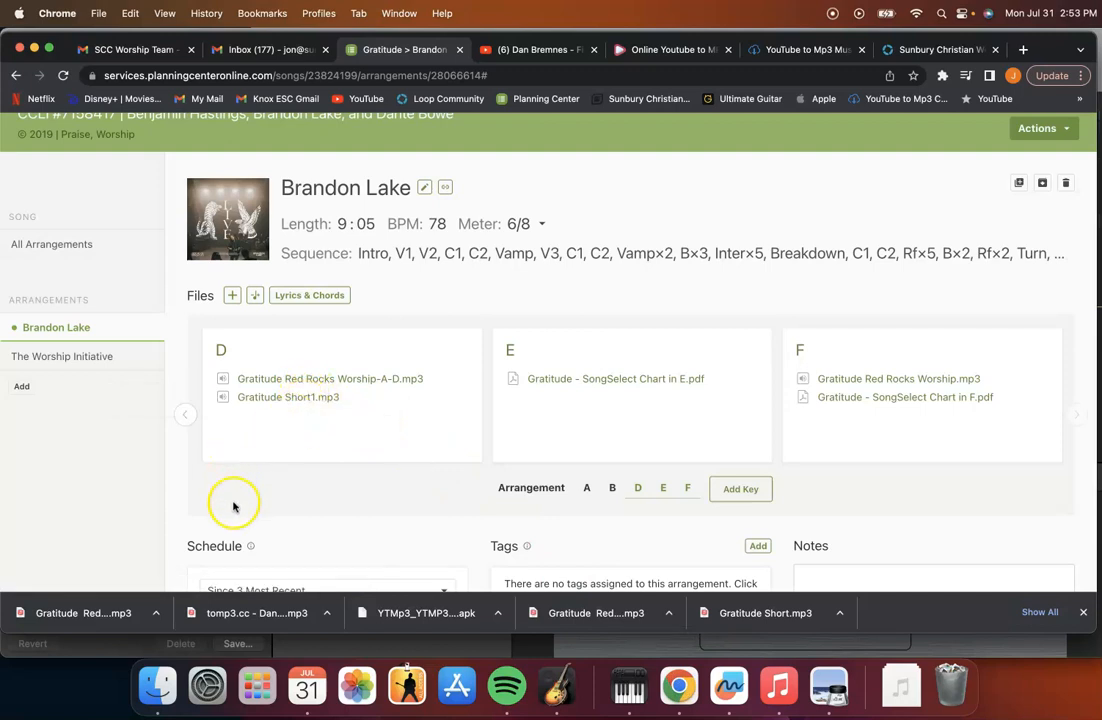
Upload Gratitudeshort1.mp3 from Finder to the arrangement's key-of-D files in Planning Center and check its file details without changing them.
left_click(152, 683)
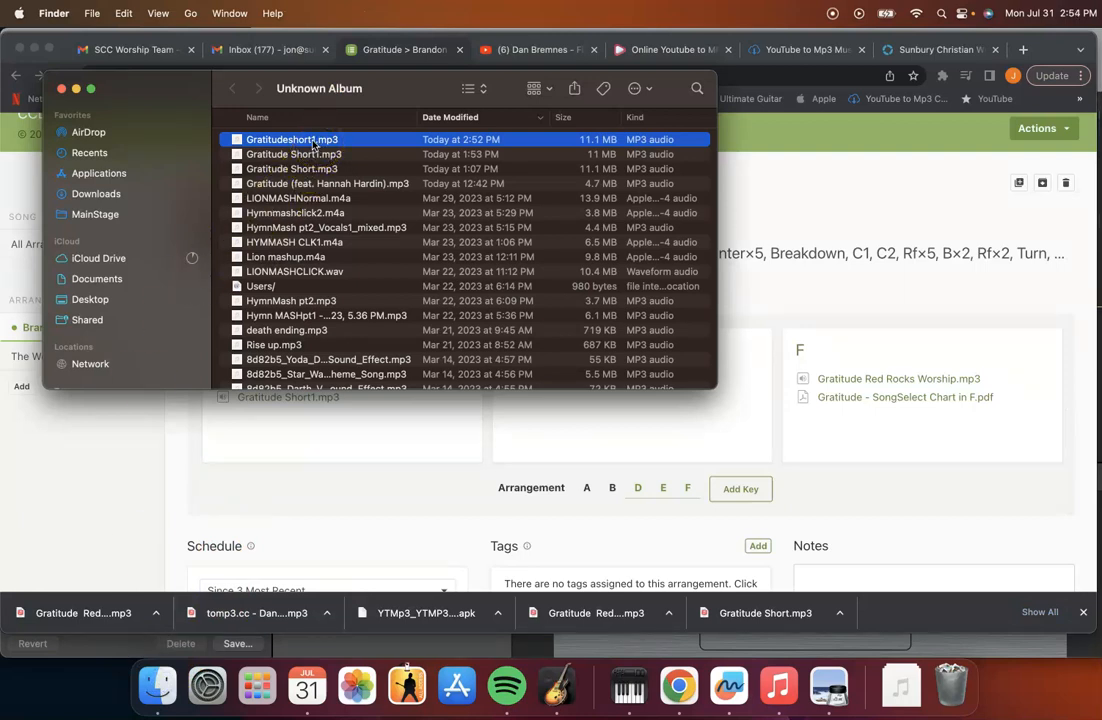
left_click_drag(313, 143, 307, 420)
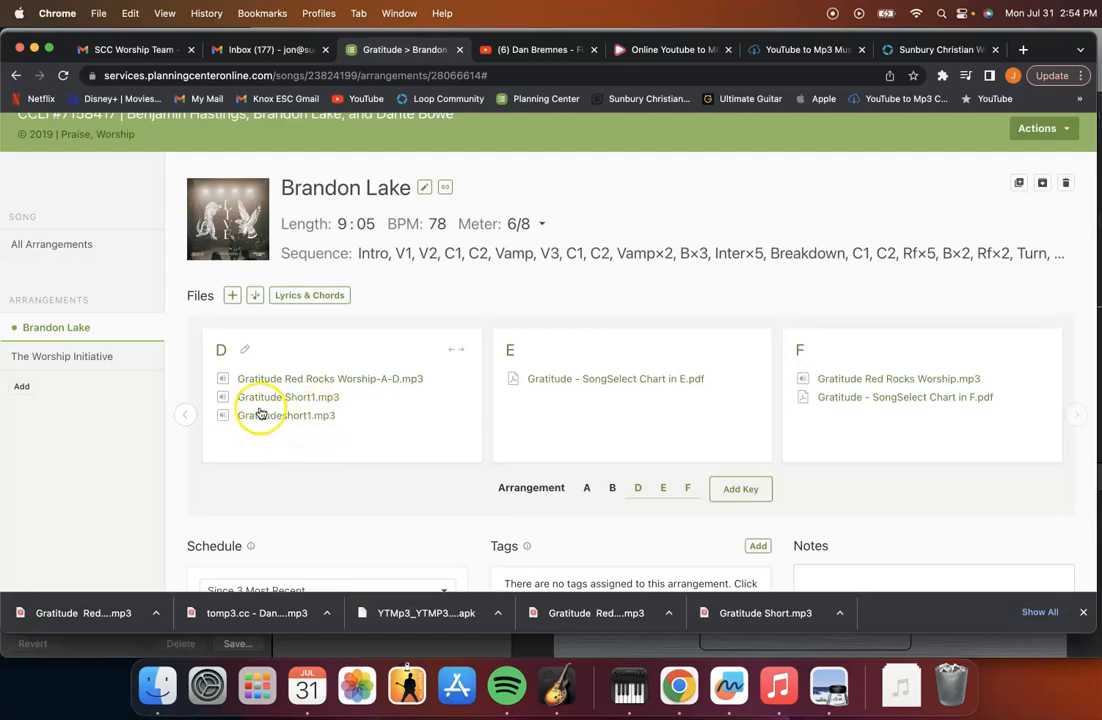
mouse_move(240, 418)
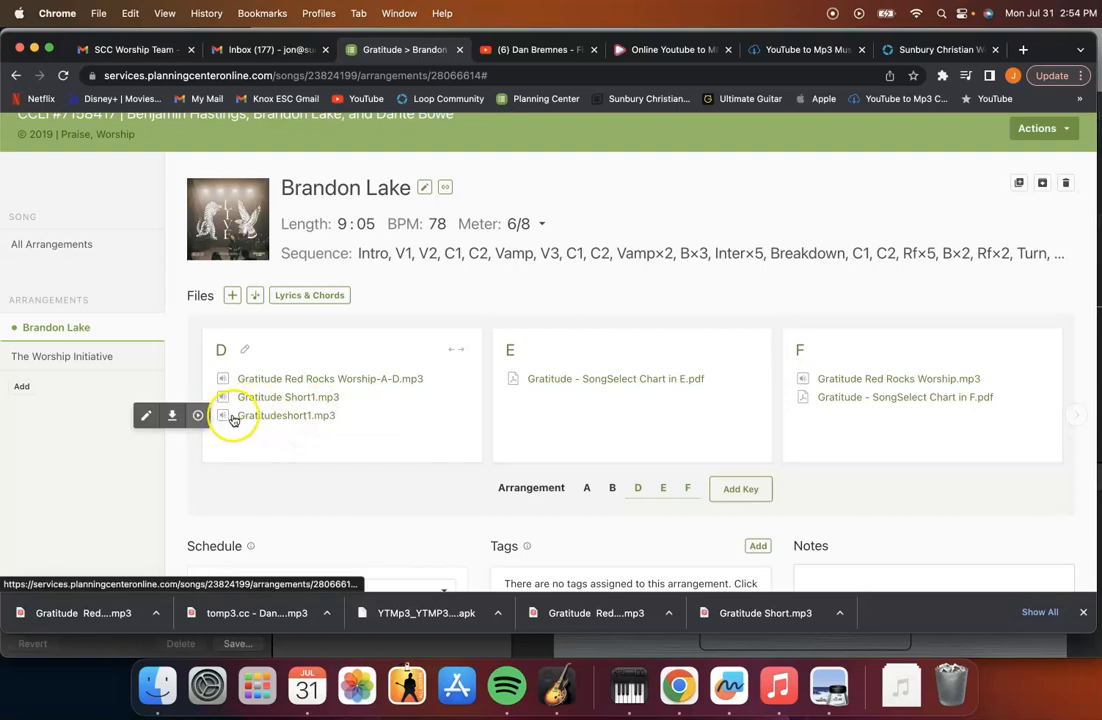
left_click(145, 418)
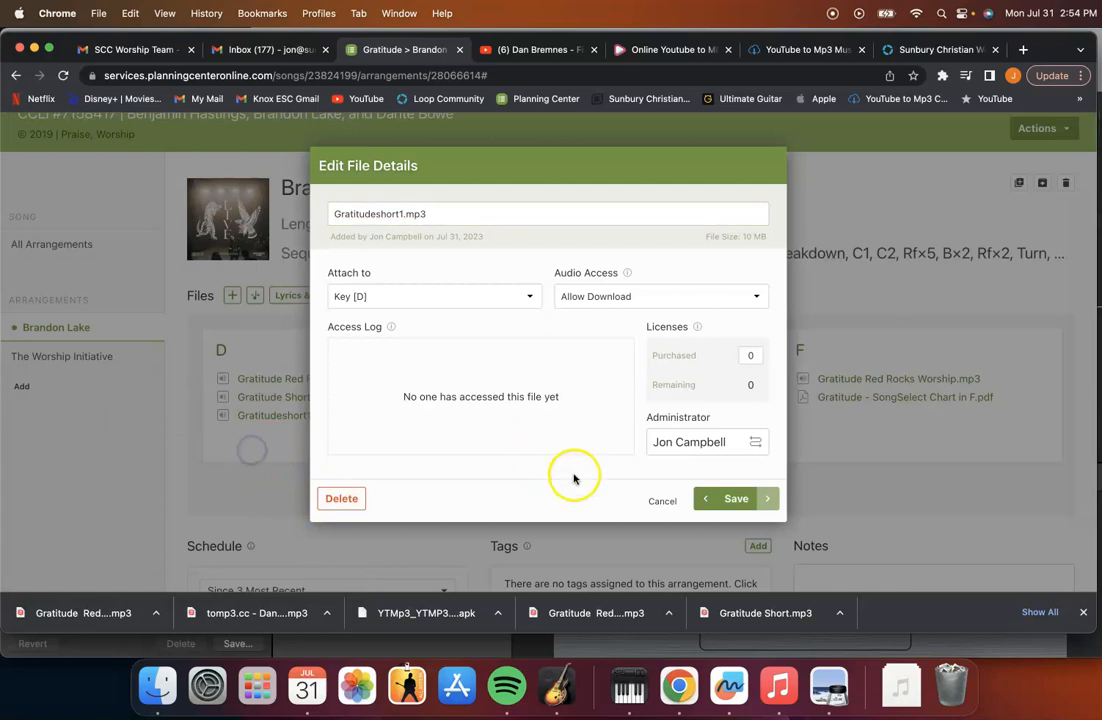
left_click(663, 504)
Preview the uploaded Gratitudeshort1.mp3, skipping ahead to about 0:39, and pause playback.
mouse_move(276, 418)
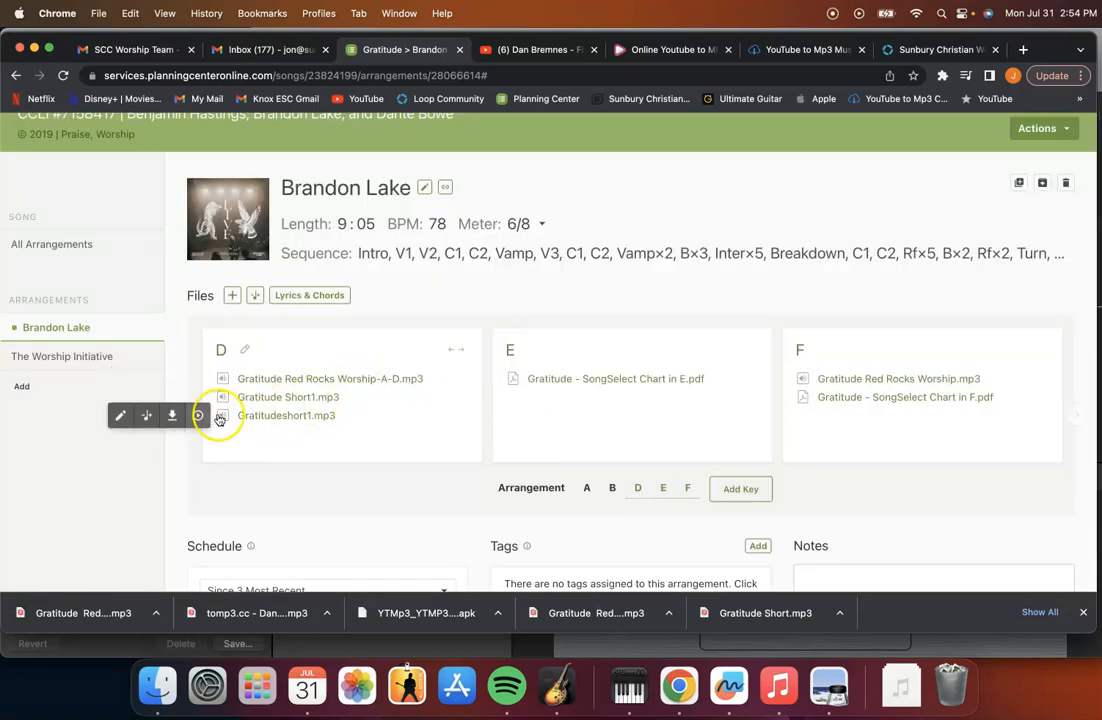
left_click(197, 416)
left_click(364, 568)
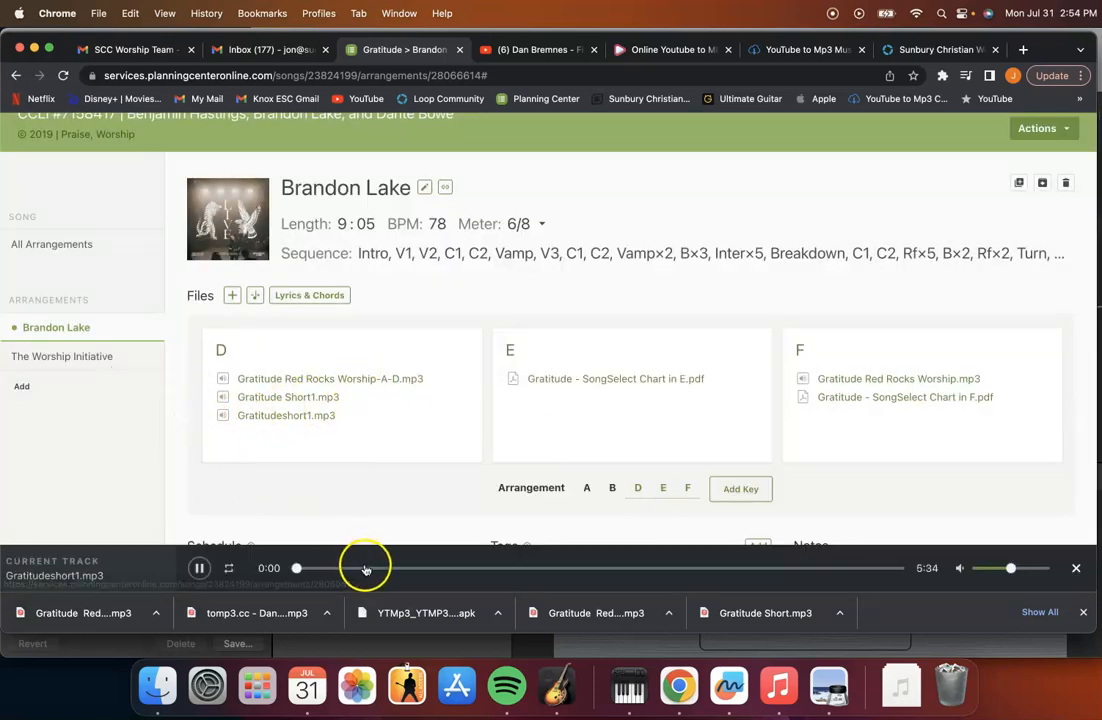
left_click(200, 568)
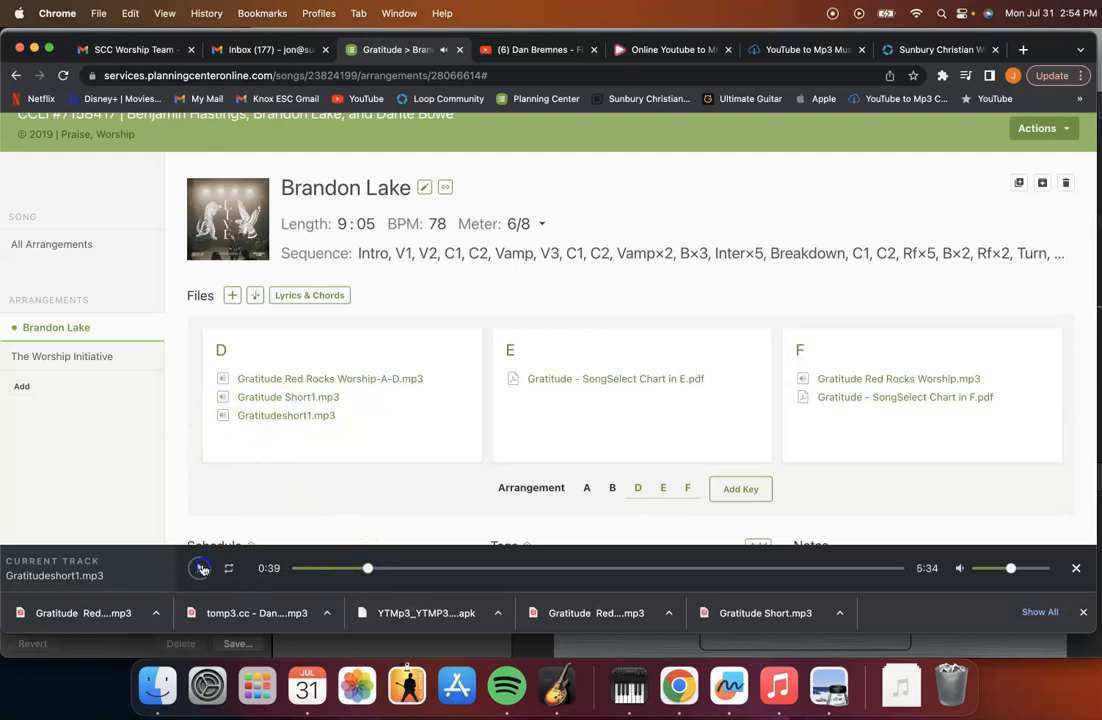
Delete the uploaded Gratitudeshort1.mp3 from the key-of-D files and confirm the deletion.
left_click(246, 418)
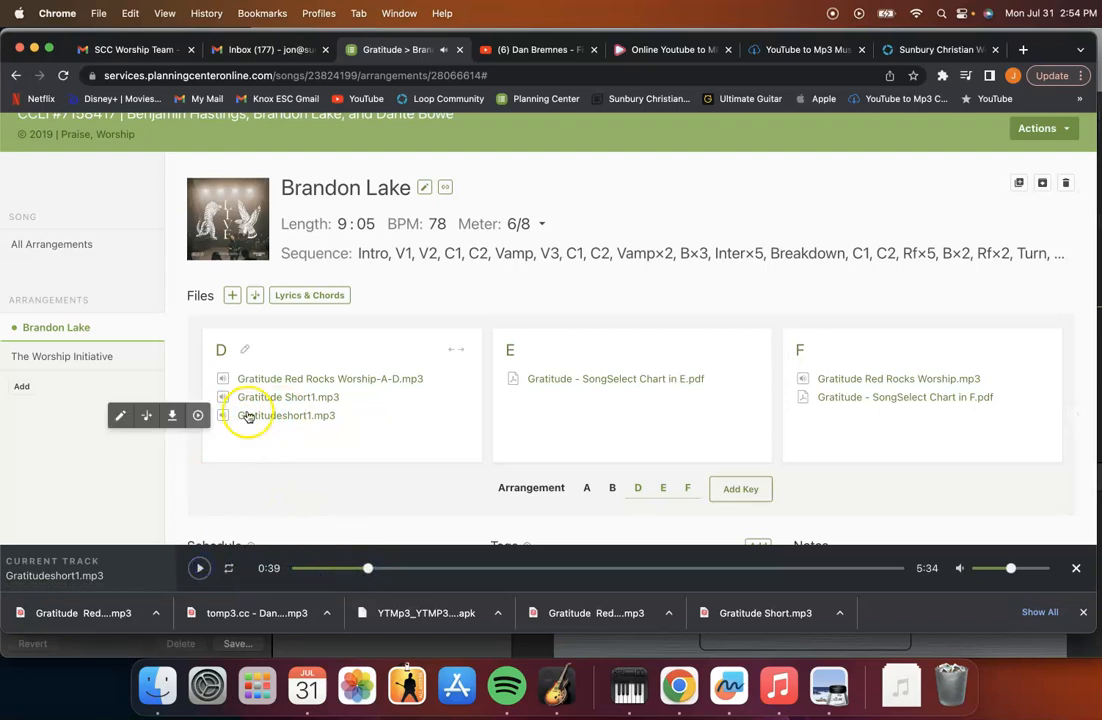
left_click(118, 415)
left_click(345, 500)
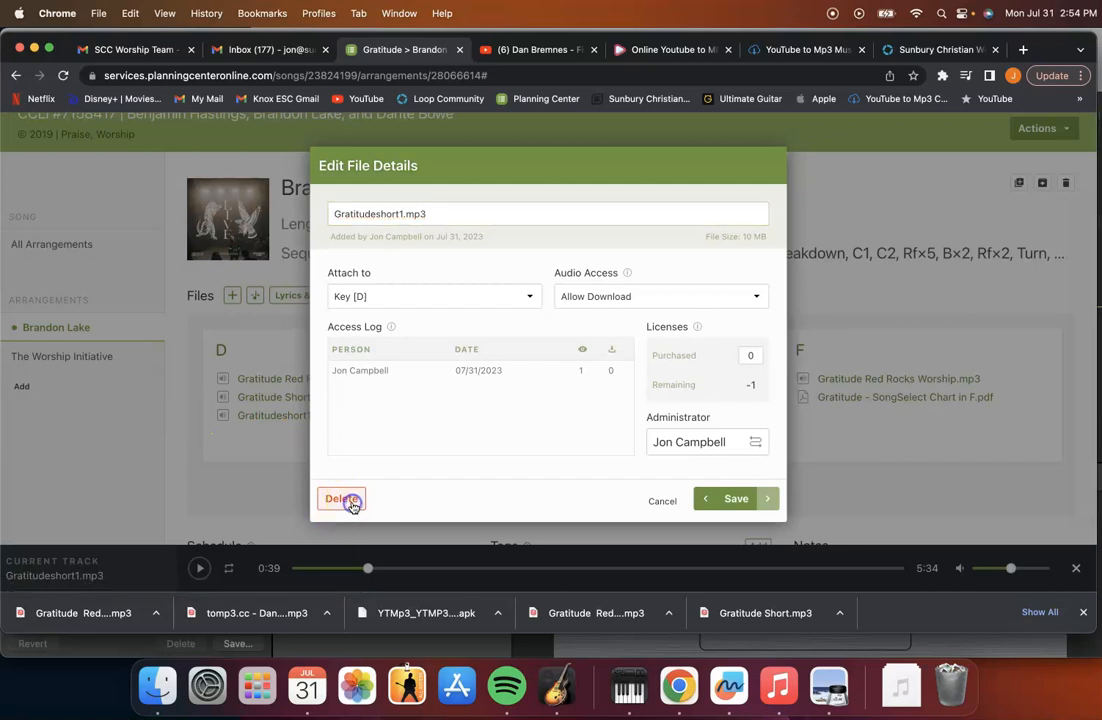
left_click(557, 432)
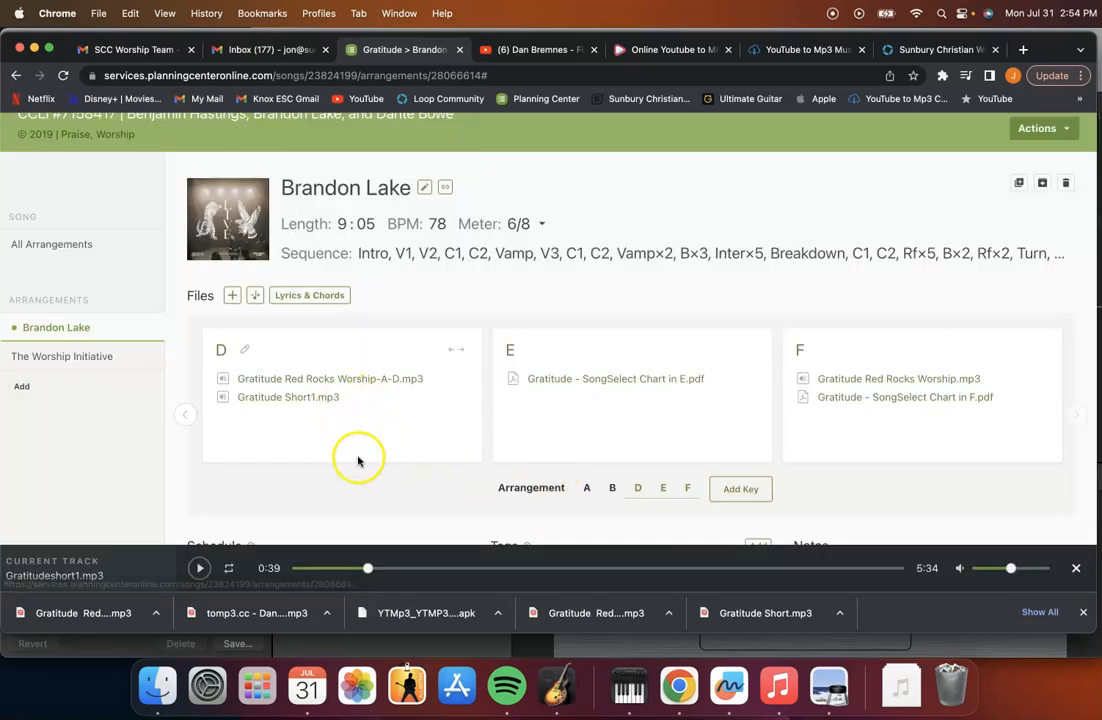
Delete the full-length Gratitude Red Rocks Worship-A-D.mp3 from the key-of-D files and confirm the deletion.
mouse_move(320, 374)
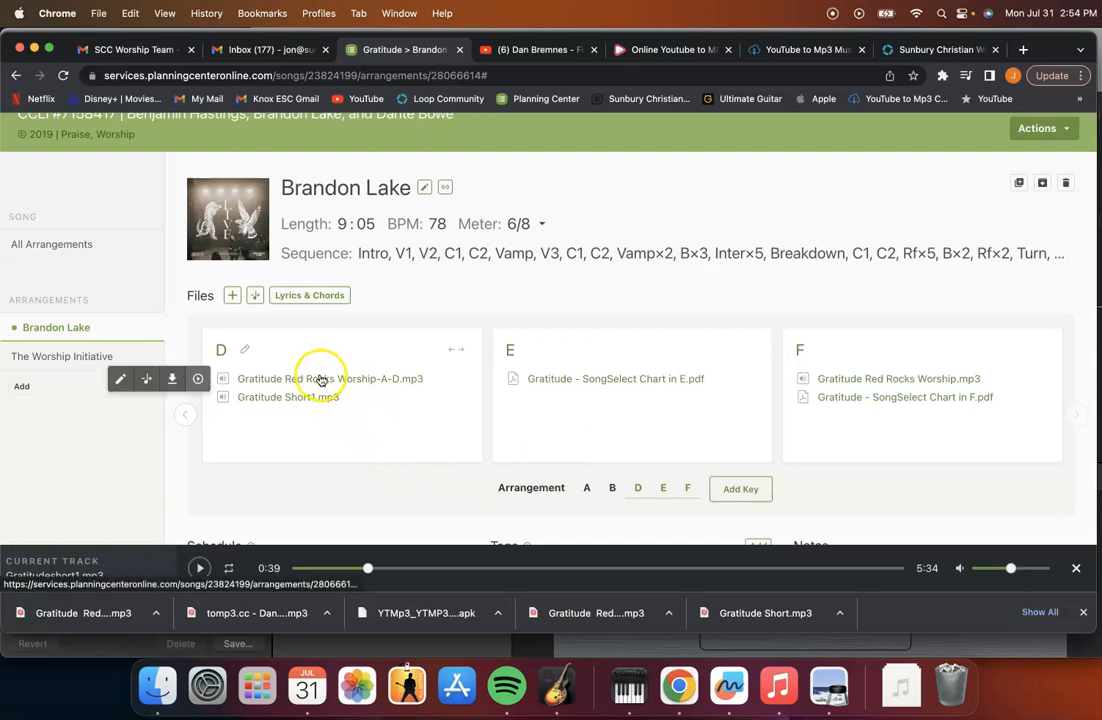
left_click(121, 380)
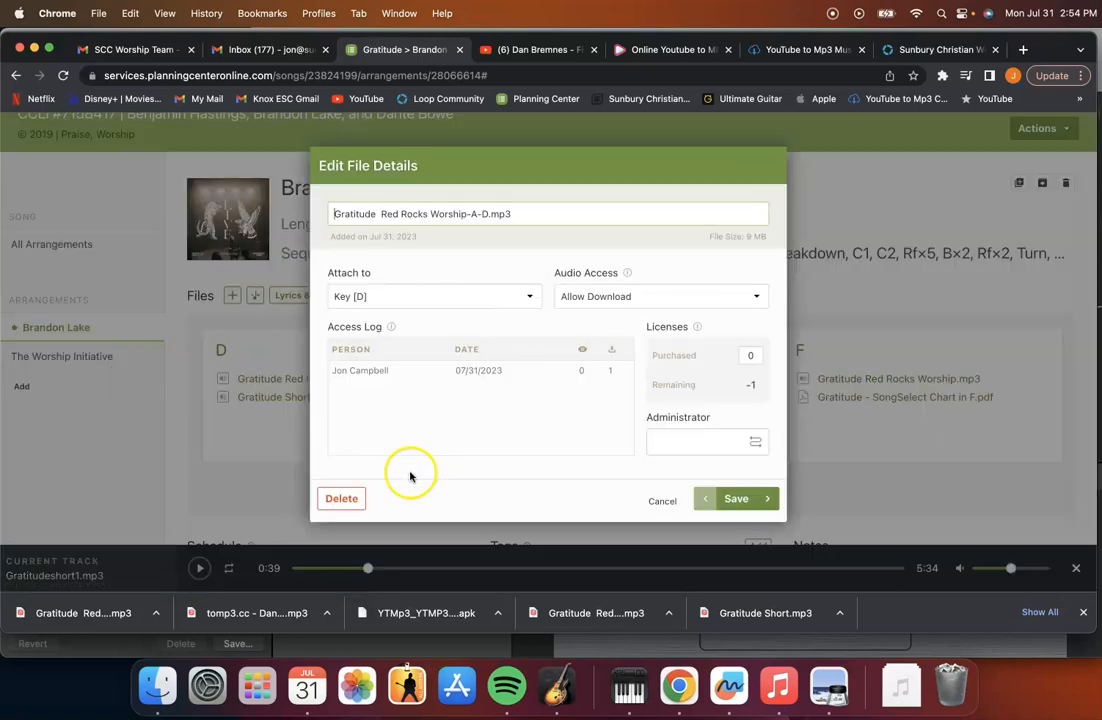
left_click(333, 498)
left_click(604, 434)
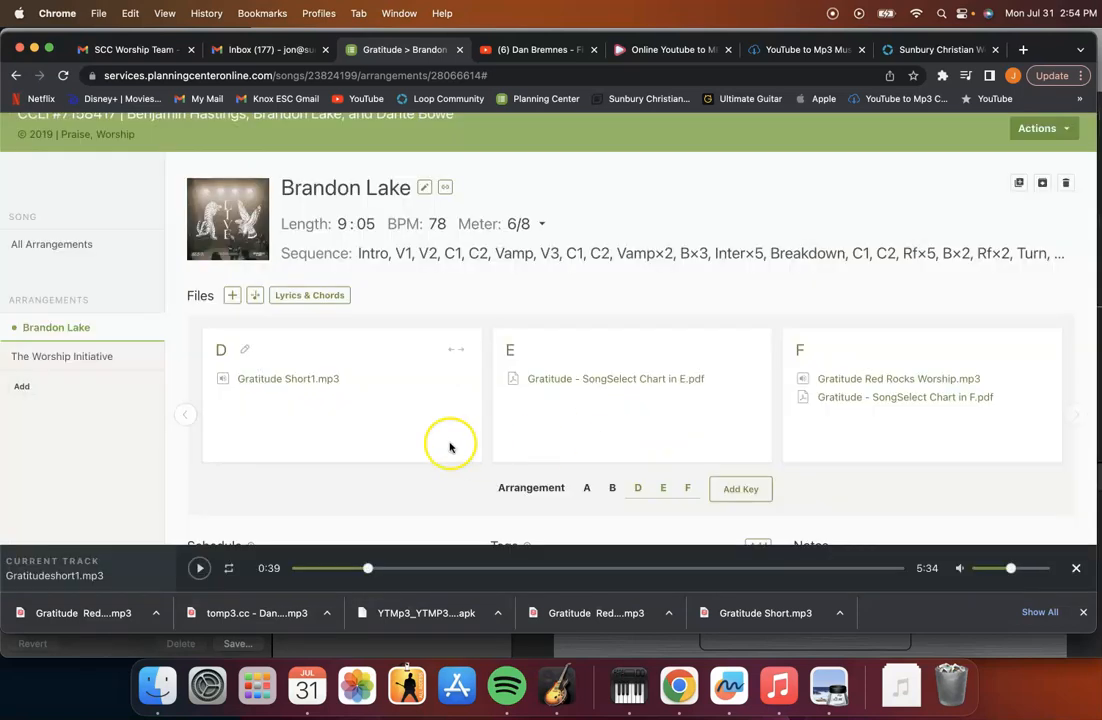
Examine the general arrangement files and those for keys A and B, and return to the key-of-D files.
mouse_move(361, 381)
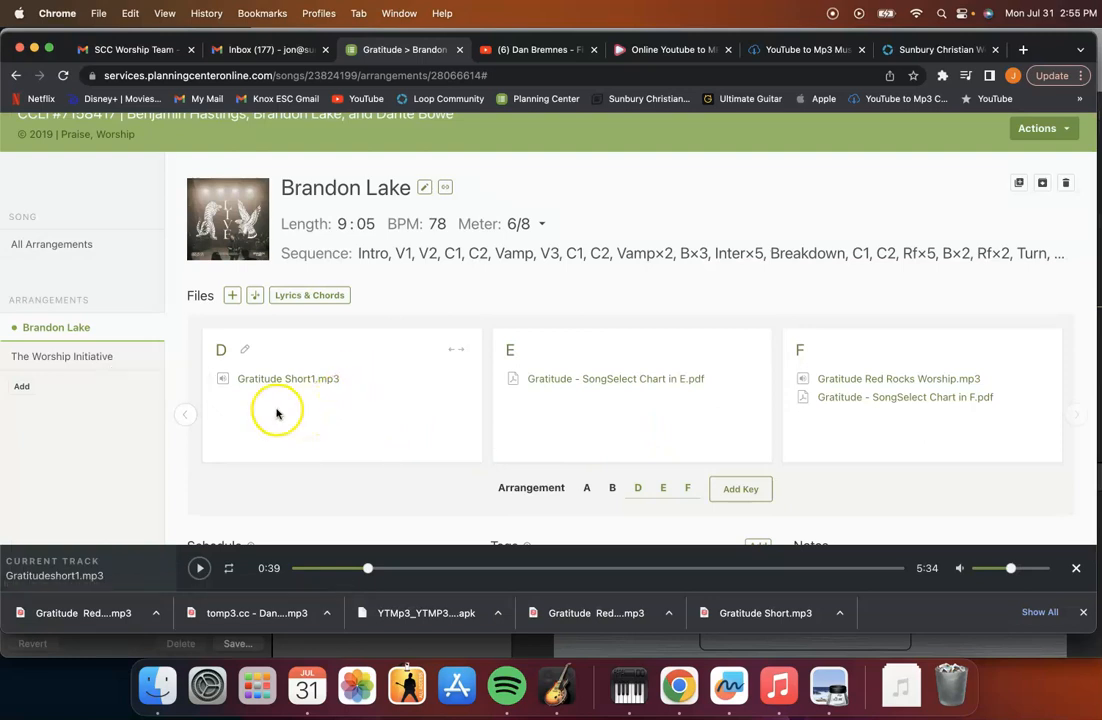
mouse_move(254, 385)
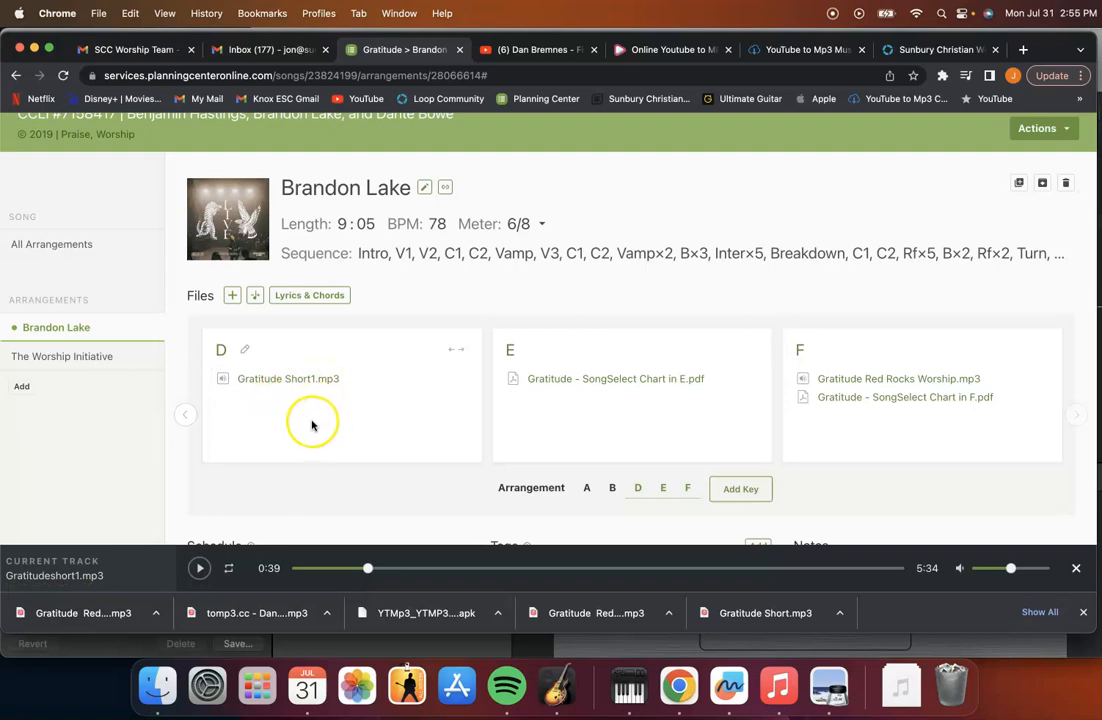
left_click(184, 414)
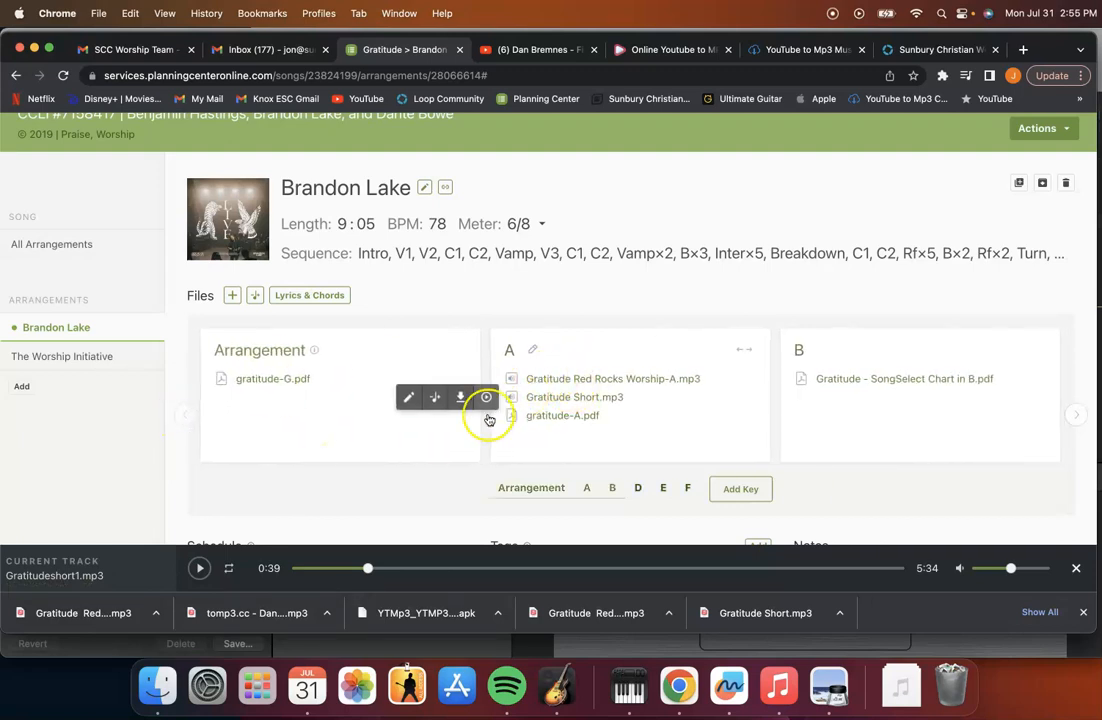
left_click(640, 488)
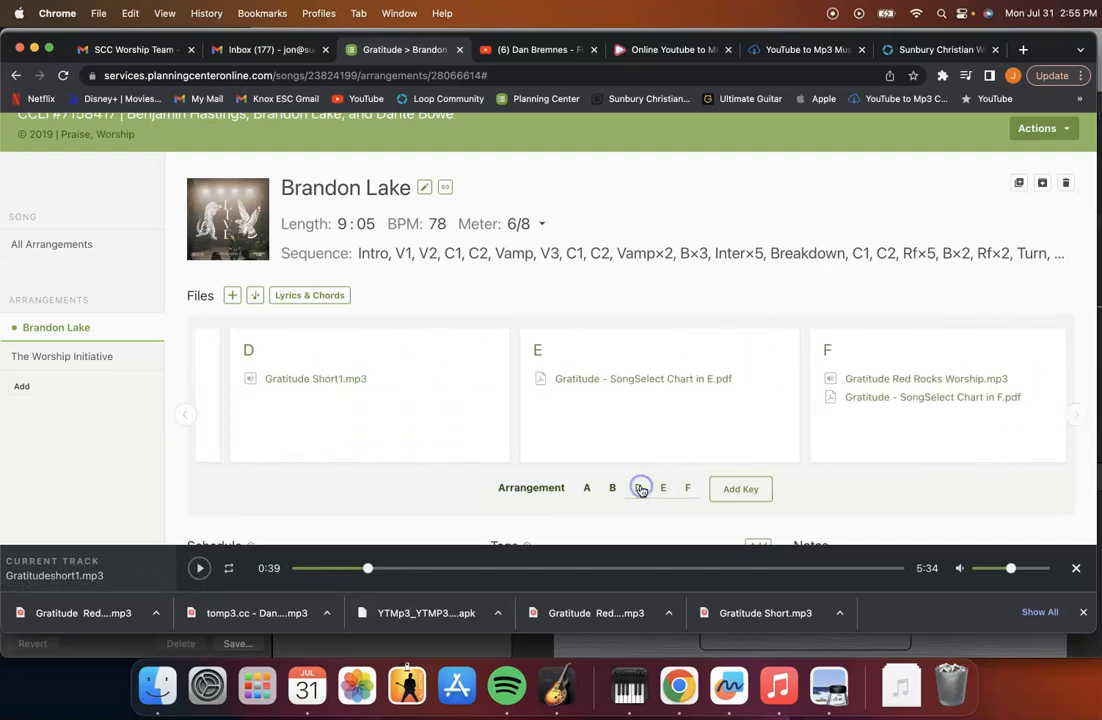